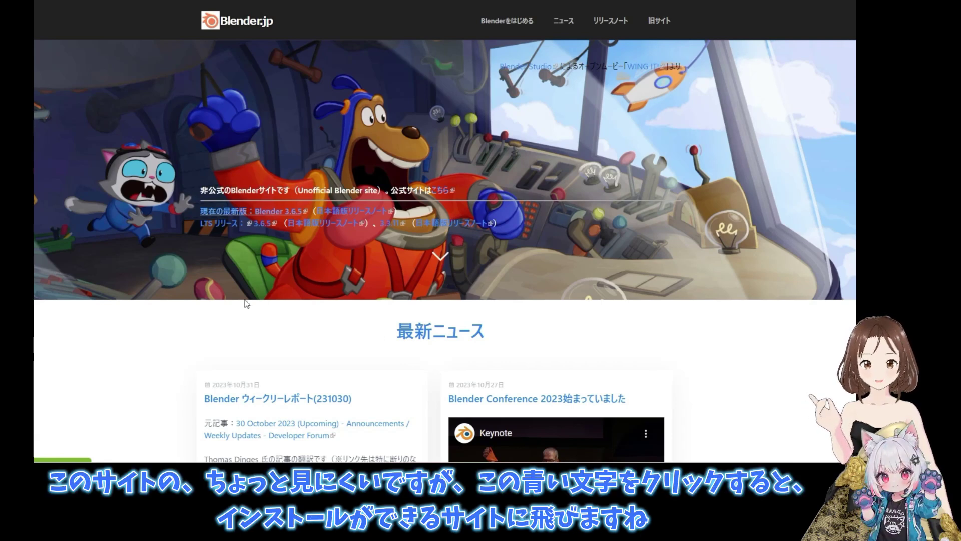
Step: Download the Windows installer for Blender 3.6.5 LTS from the official site and launch blender-3.6.5-windows-x64.msi
left_click(282, 213)
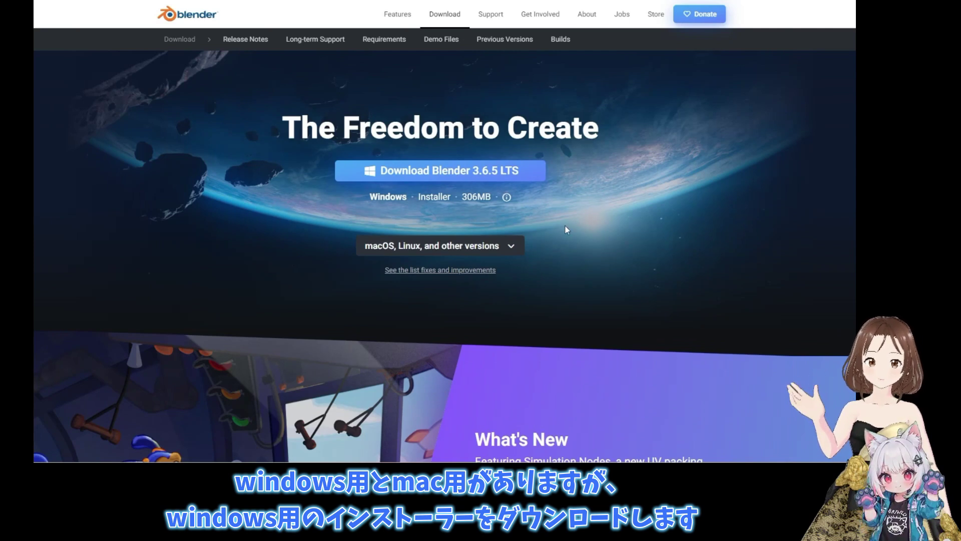
left_click(438, 176)
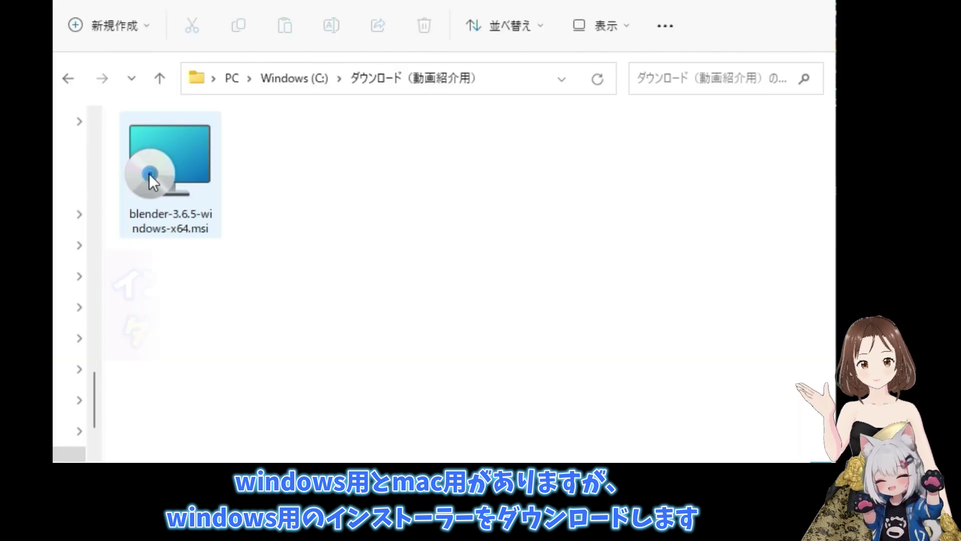
left_click(173, 178)
double_click(173, 178)
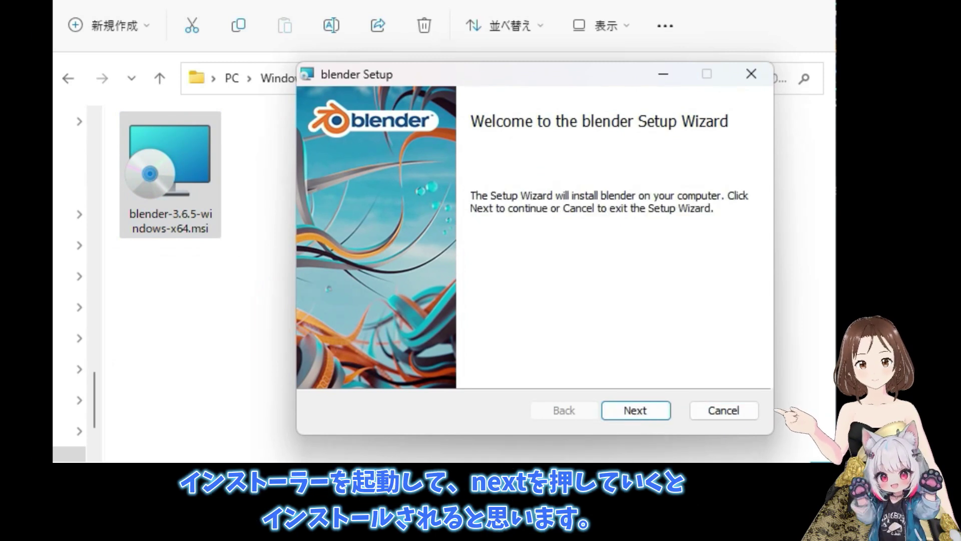
Step: Accept the license agreement in the setup wizard and proceed with the default features and install location
left_click(634, 410)
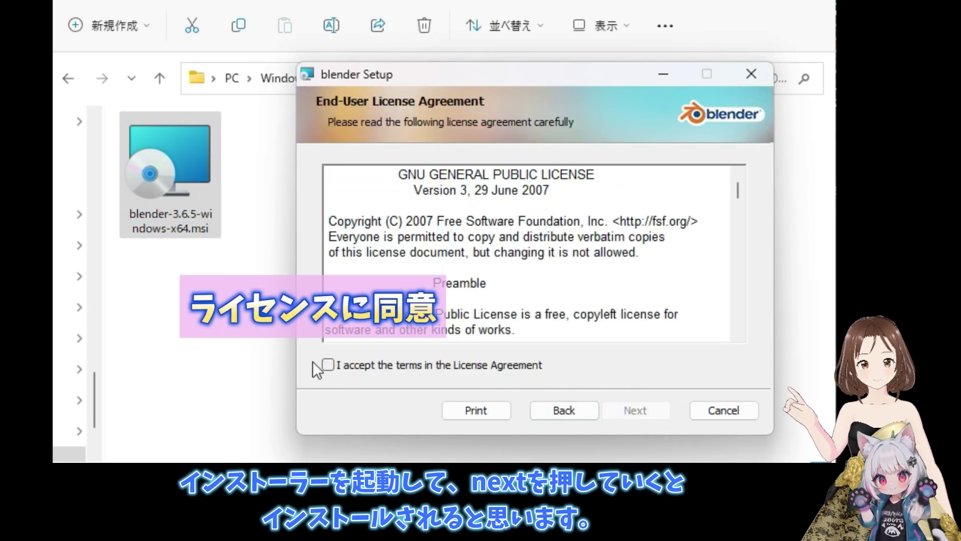
left_click(329, 365)
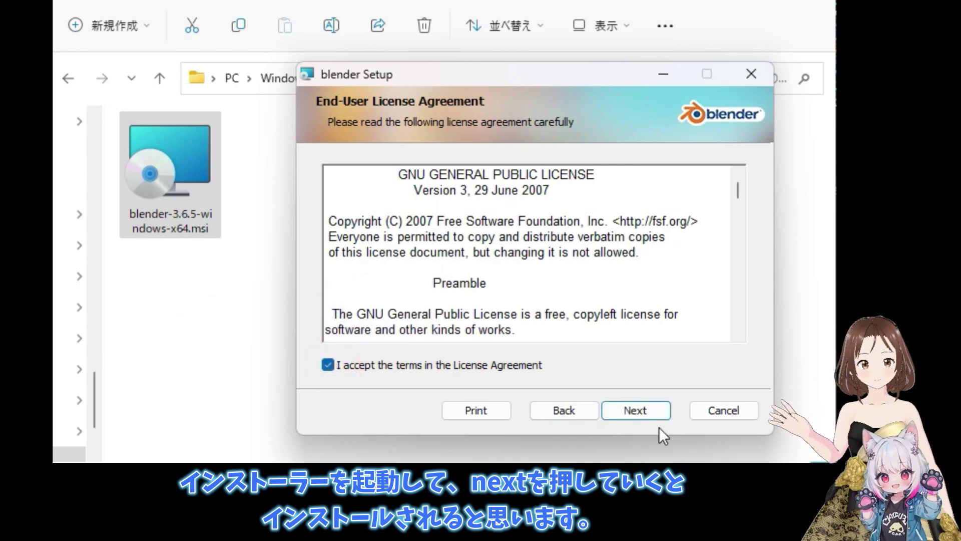
left_click(650, 411)
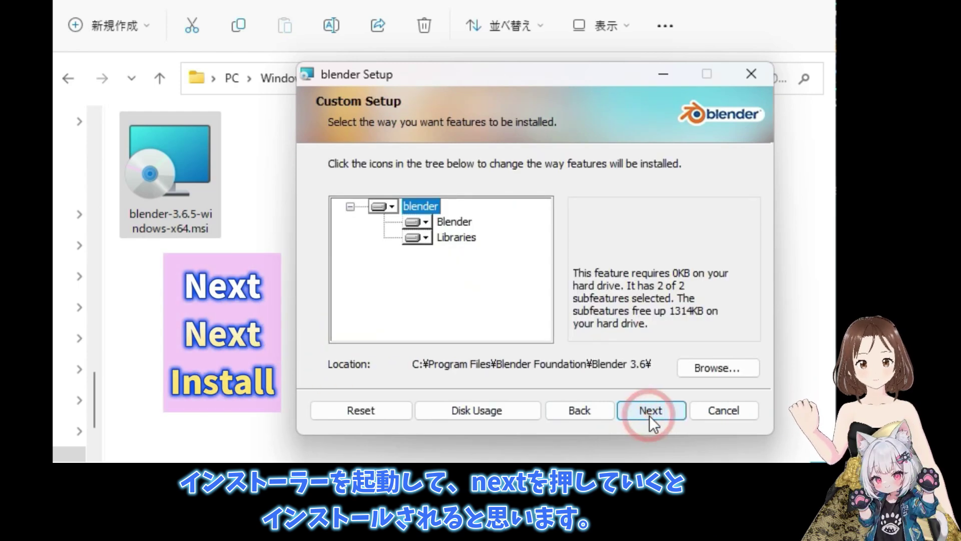
left_click(650, 416)
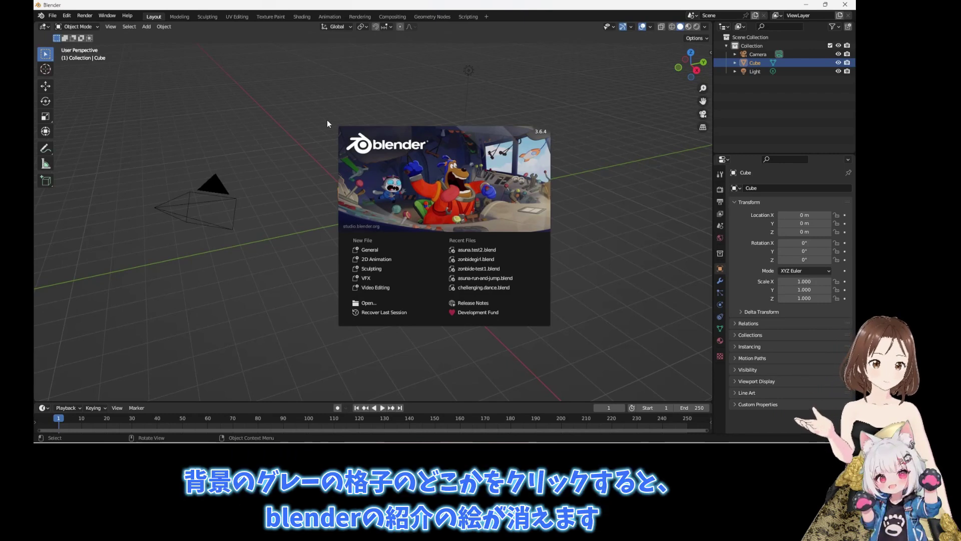
Step: Dismiss the splash screen, set the interface language to Japanese (日本語) in the preferences, and close the preferences window
left_click(276, 119)
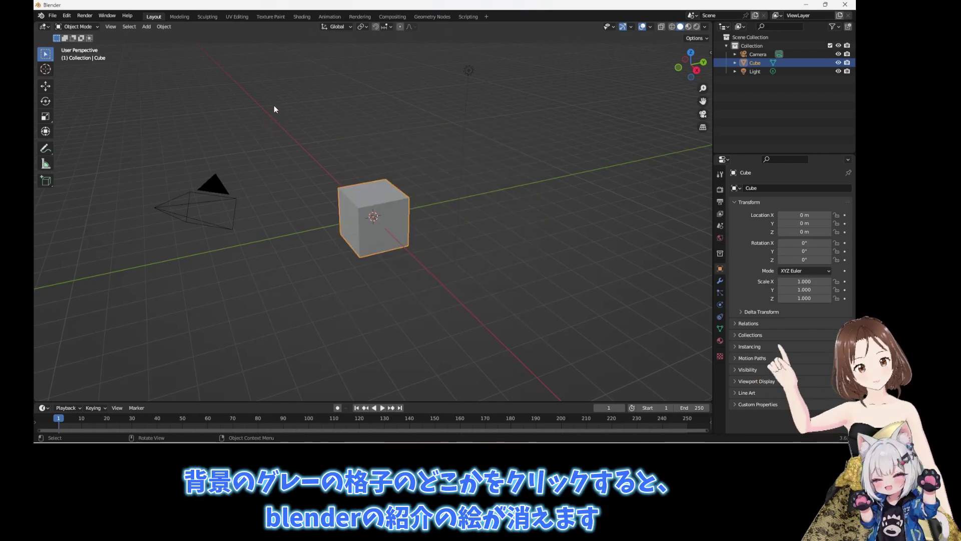
left_click(66, 17)
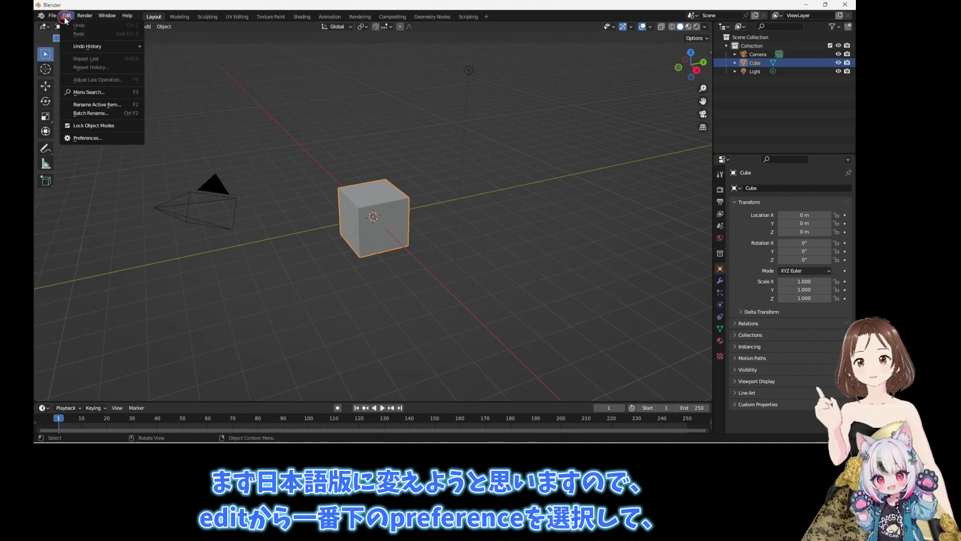
left_click(108, 138)
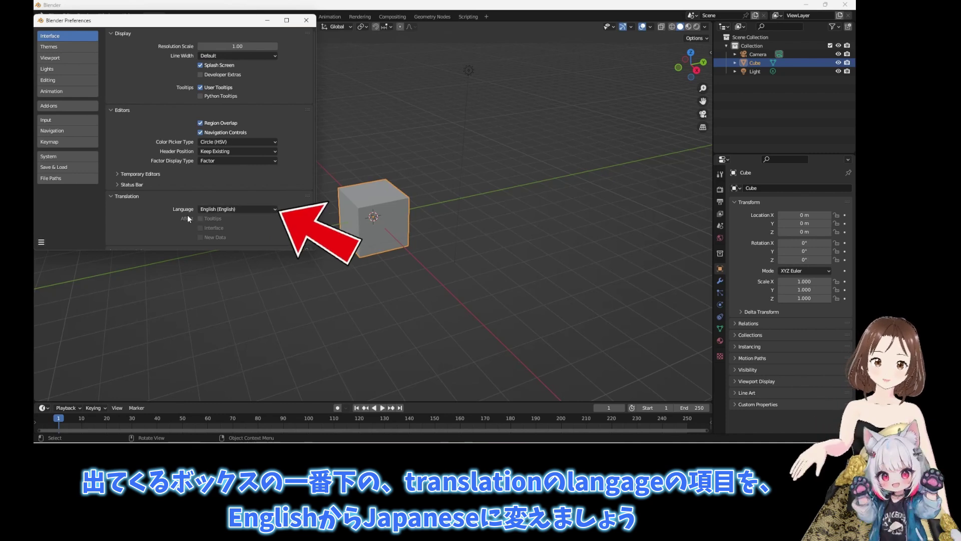
left_click(266, 210)
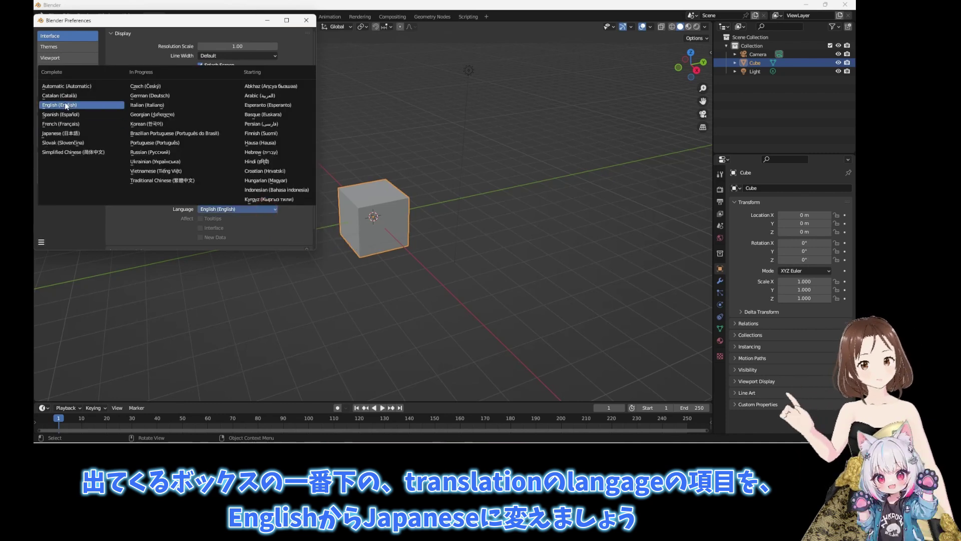
left_click(64, 132)
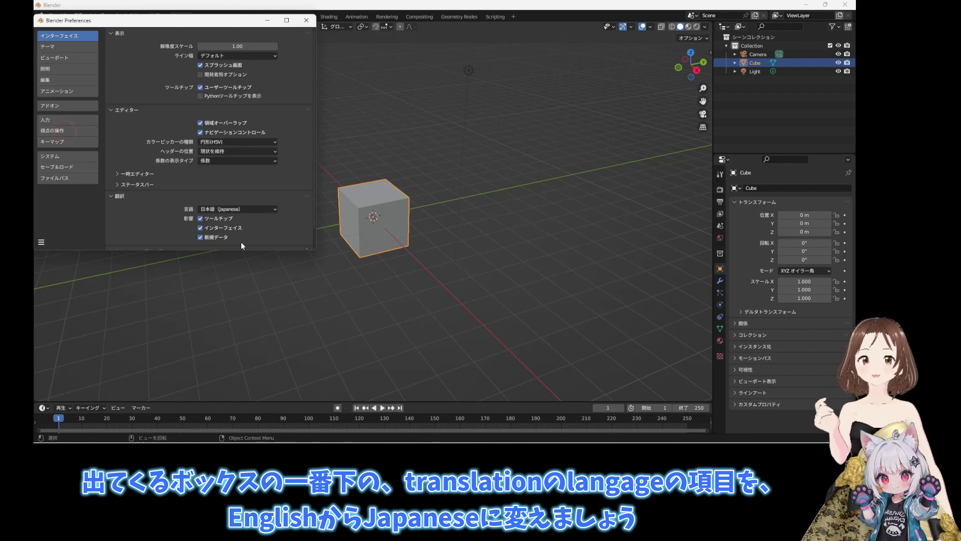
left_click(408, 131)
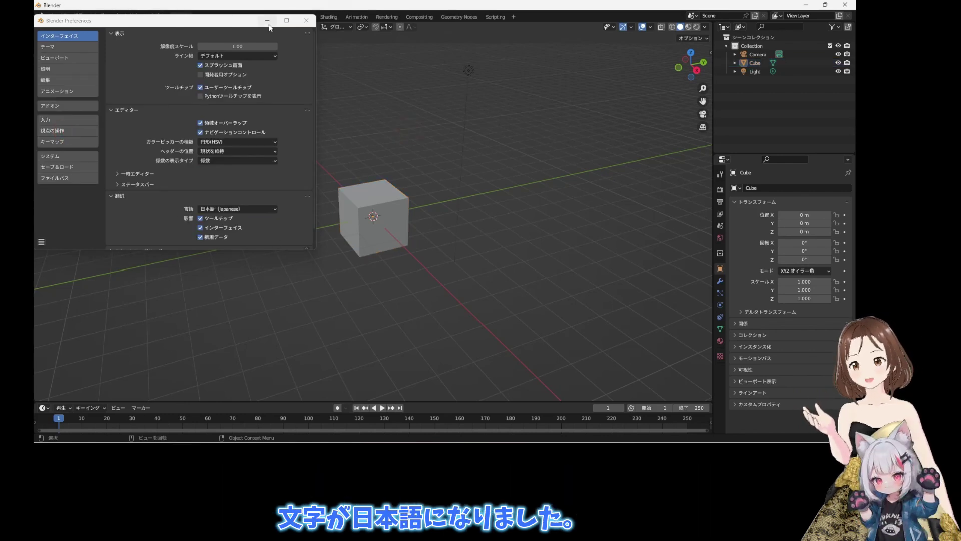
left_click(307, 21)
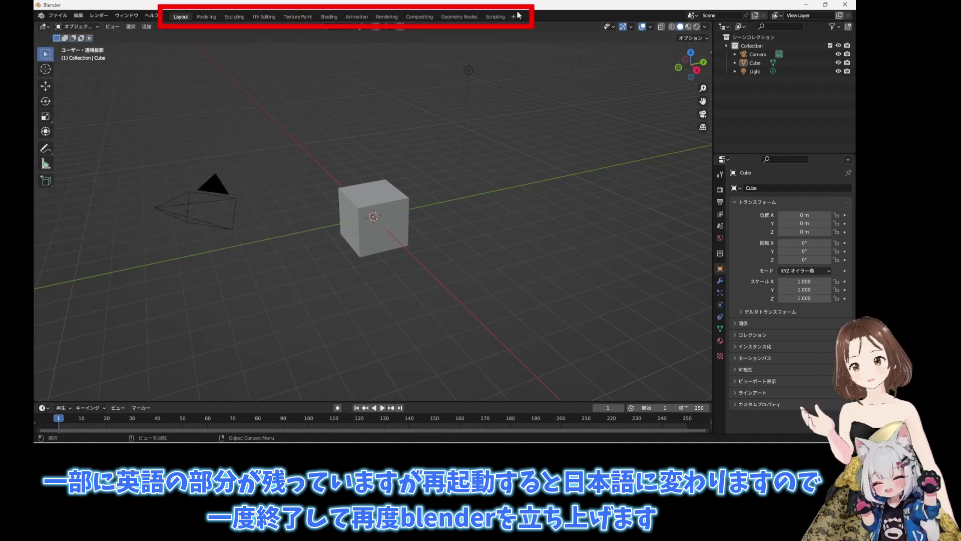
Step: Quit and restart Blender to apply the language change, and dismiss the splash screen
left_click(57, 15)
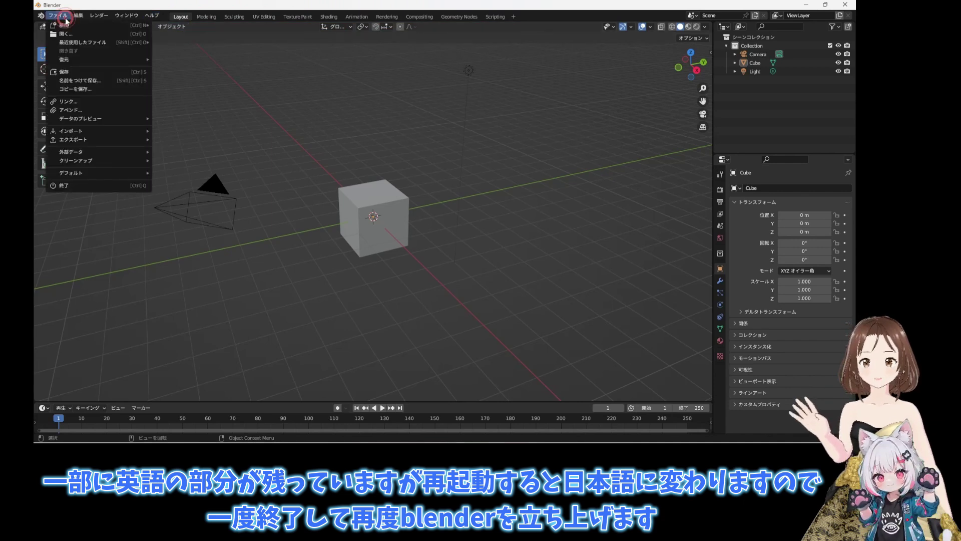
left_click(103, 185)
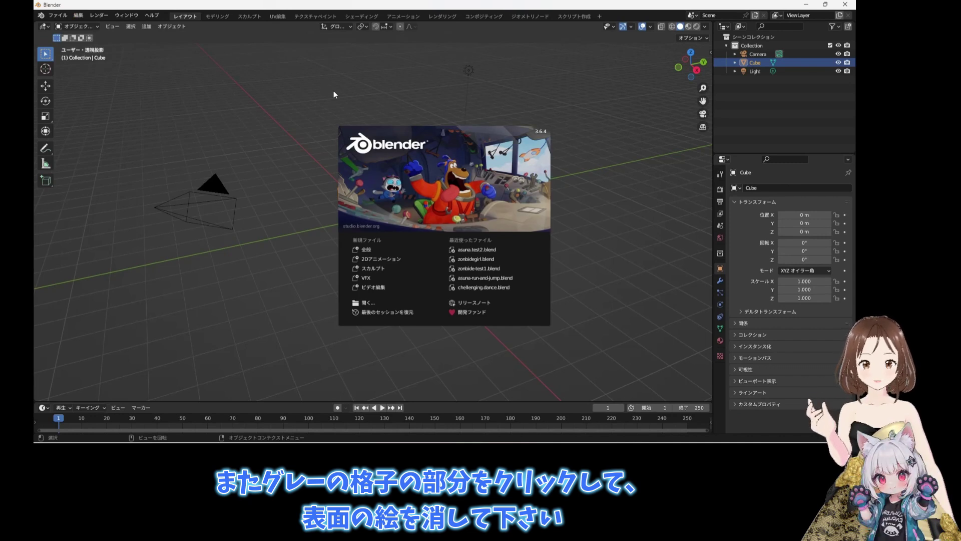
left_click(334, 91)
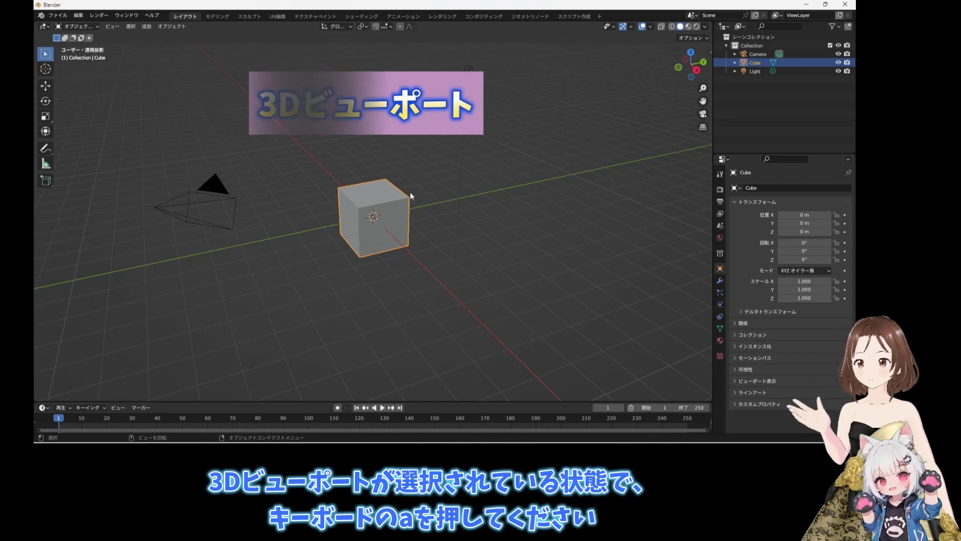
Step: Delete all default objects from the scene: the camera, cube and light
left_click(175, 205)
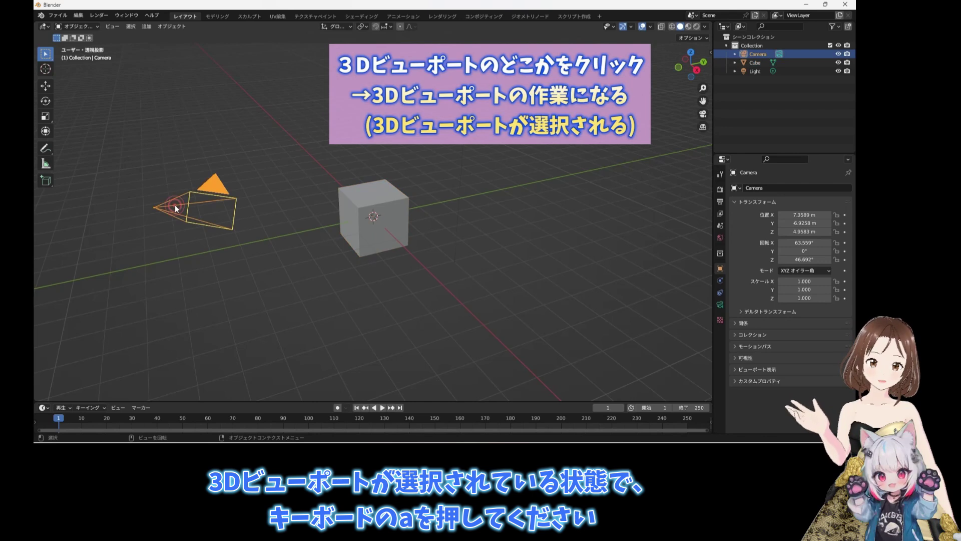
left_click(468, 71)
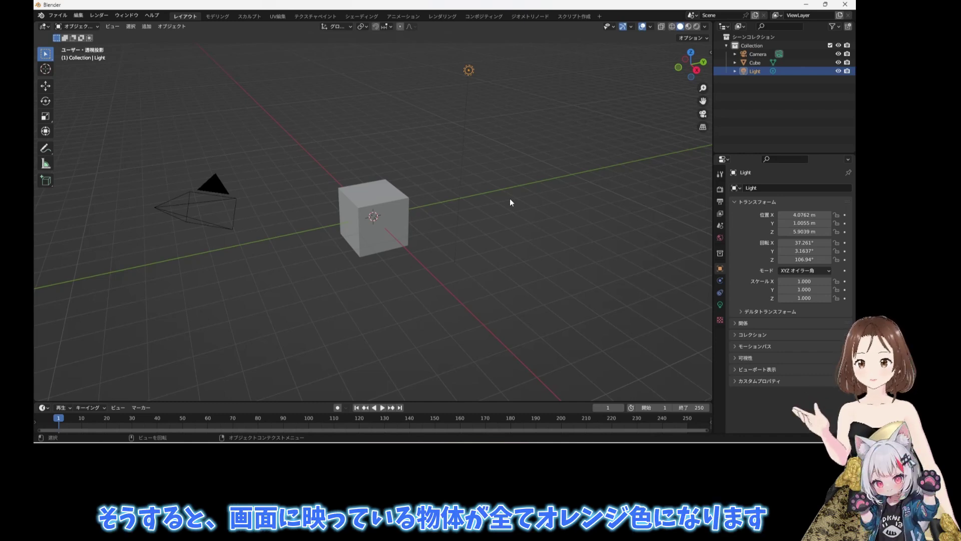
key("a")
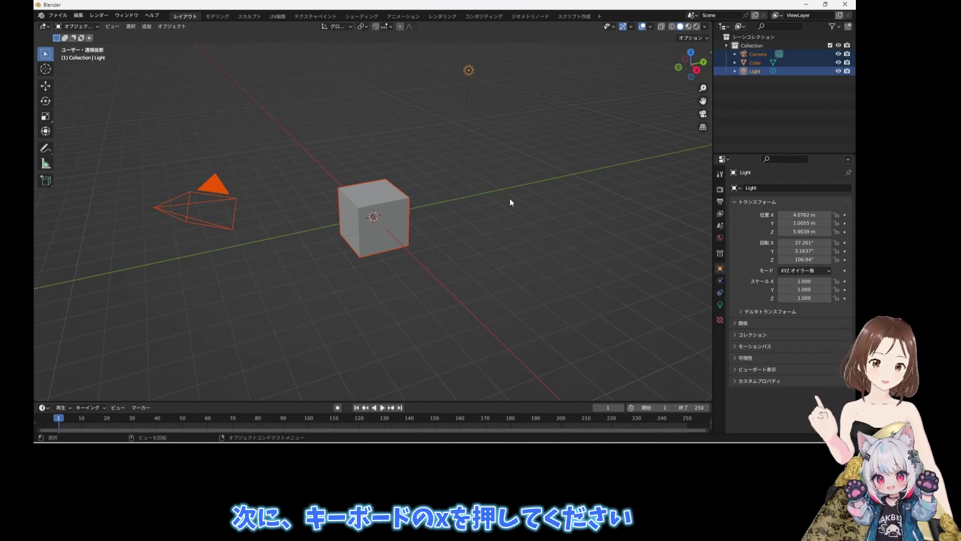
key("x")
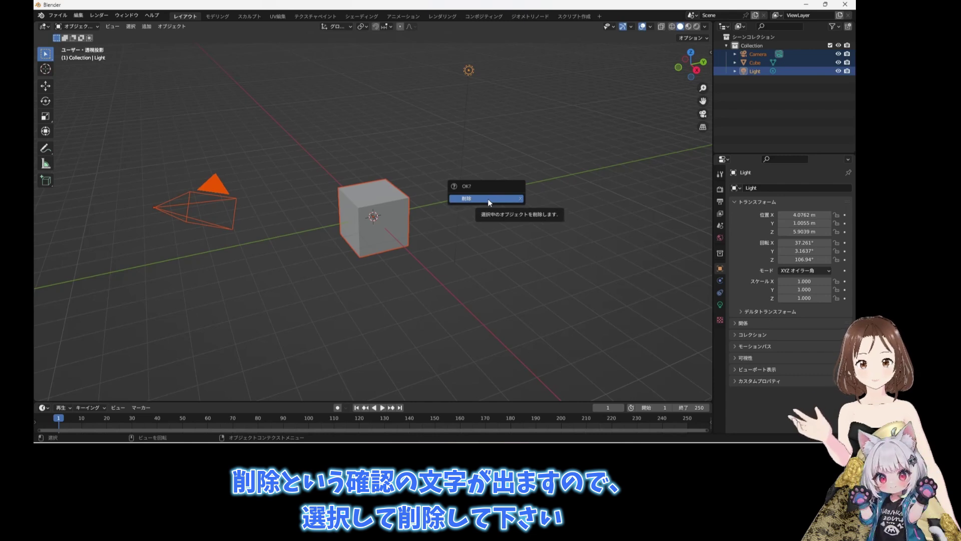
left_click(490, 202)
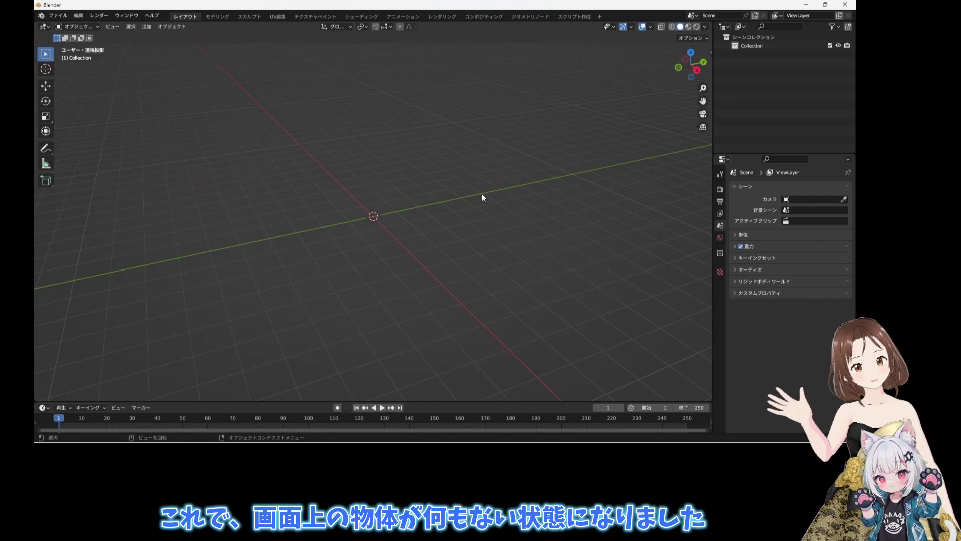
Step: Import asuna.fbx as an FBX file from the uploads_files_4160519_asuna+fbx folder
left_click(57, 16)
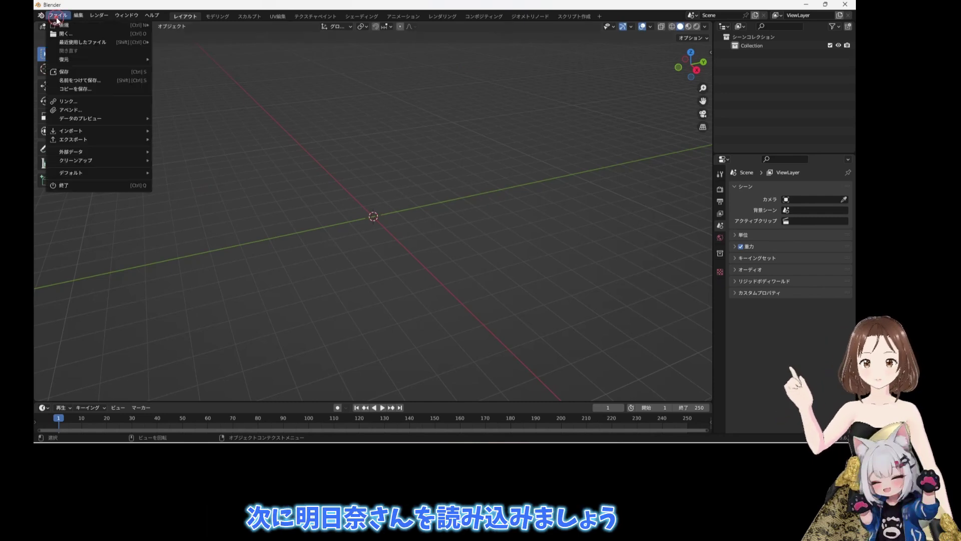
mouse_move(71, 131)
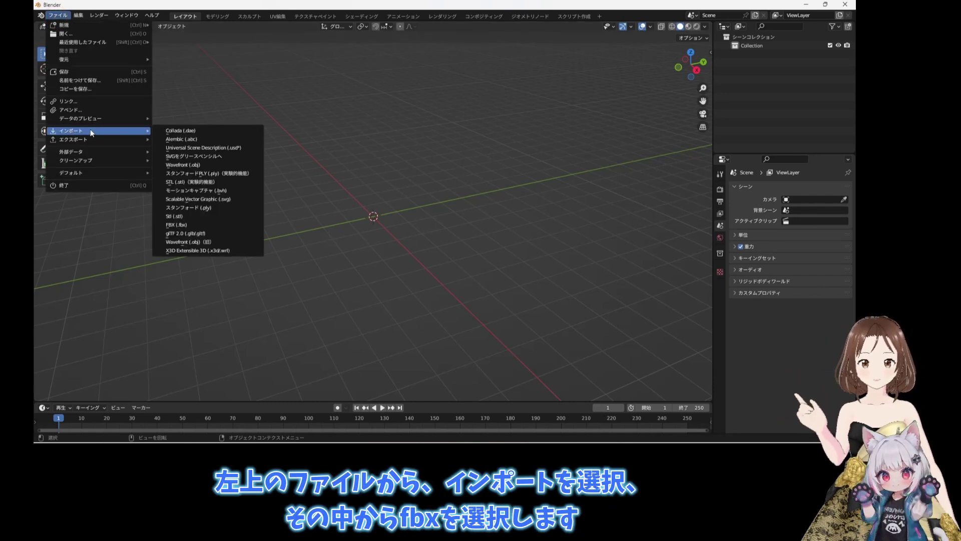
left_click(210, 224)
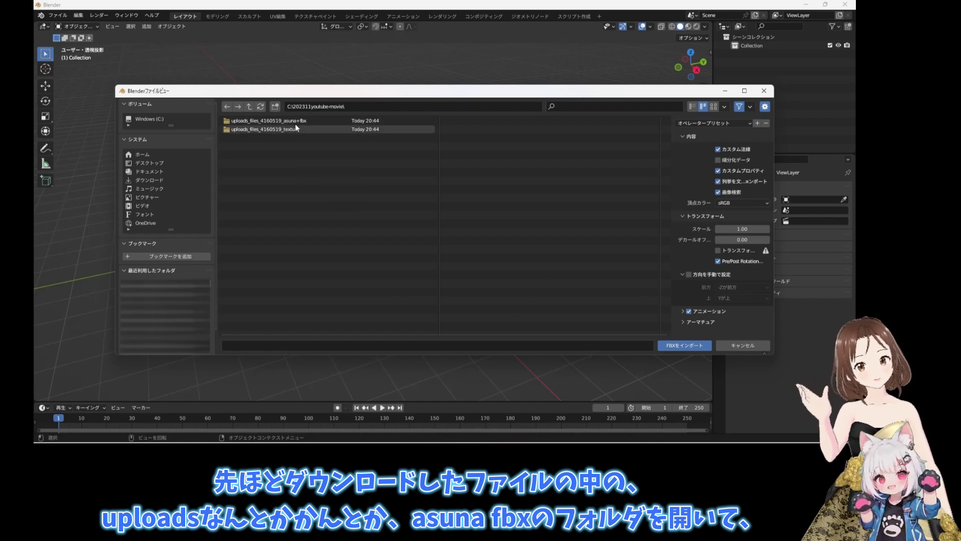
left_click(228, 122)
left_click(231, 124)
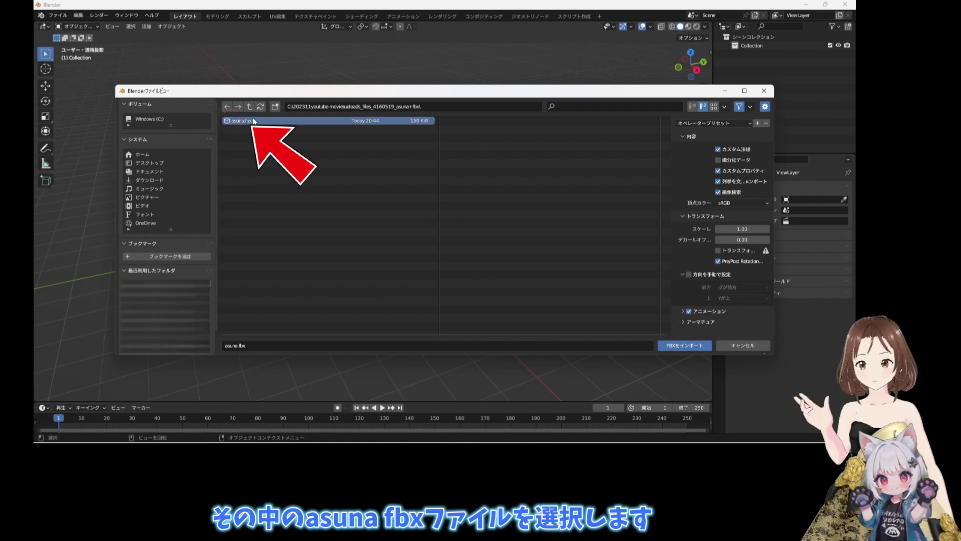
left_click(688, 345)
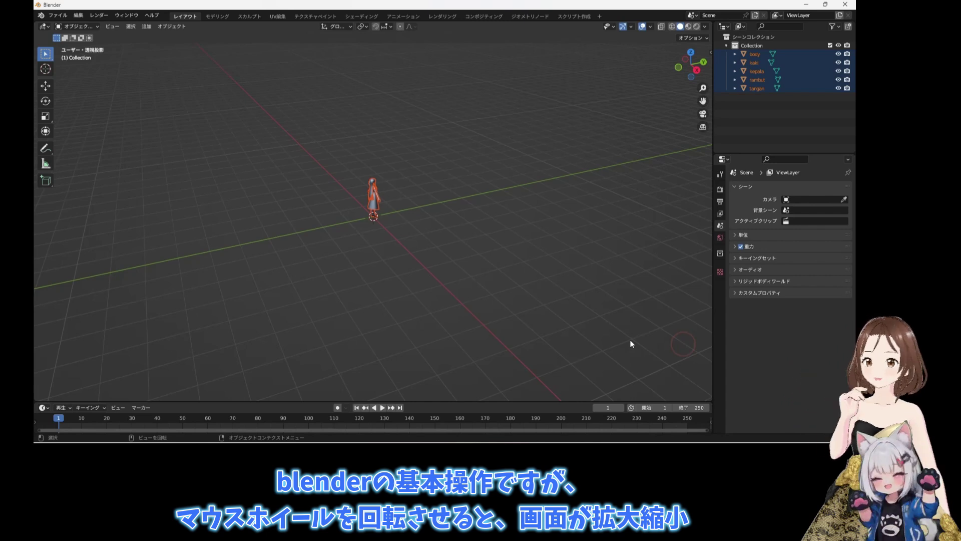
Step: Examine the imported character up close from the front with nothing selected
scroll(548, 275, "up", 4)
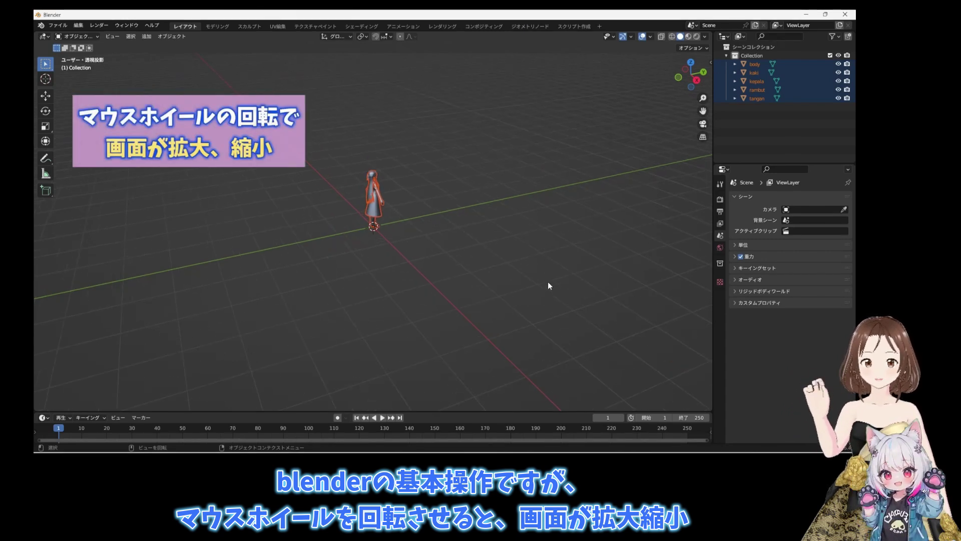
scroll(548, 283, "up", 2)
scroll(548, 282, "down", 1)
scroll(548, 283, "up", 4)
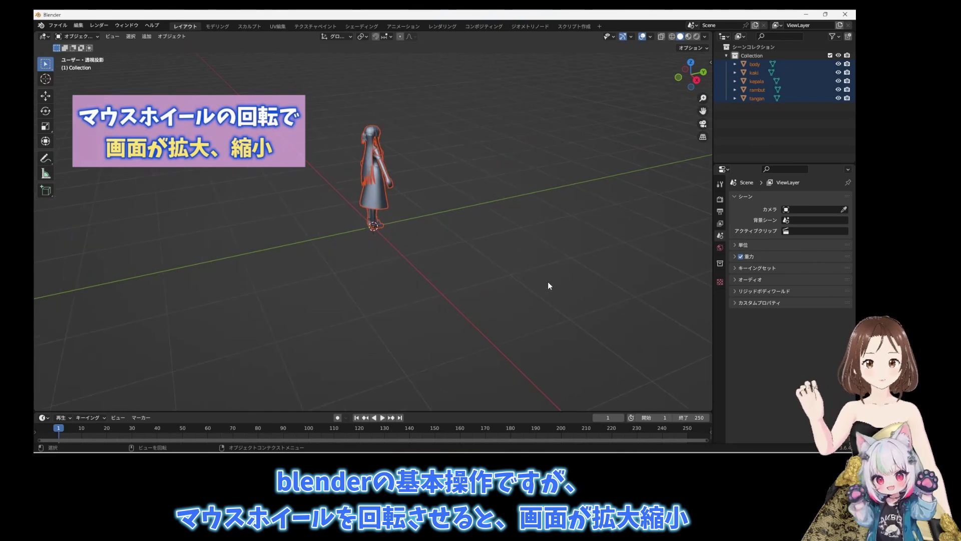
scroll(549, 282, "down", 1)
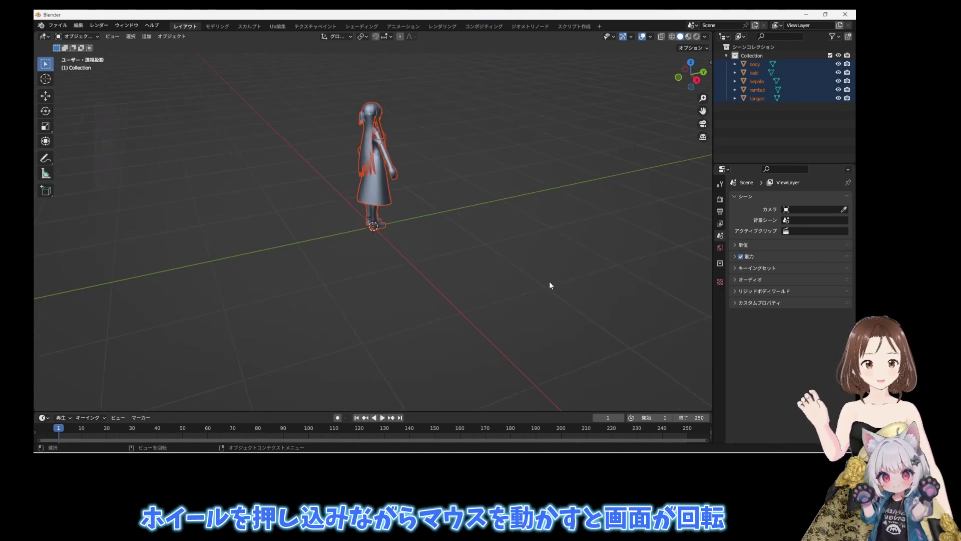
middle_click_drag(550, 282, 456, 272)
left_click(419, 281)
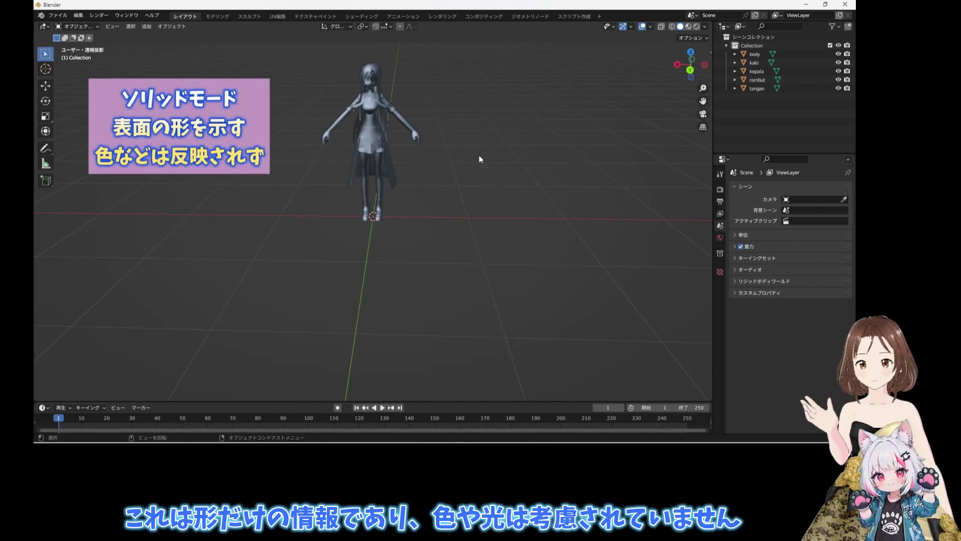
Step: Check the character in rendered shading and leave the viewport in material preview shading
left_click(689, 28)
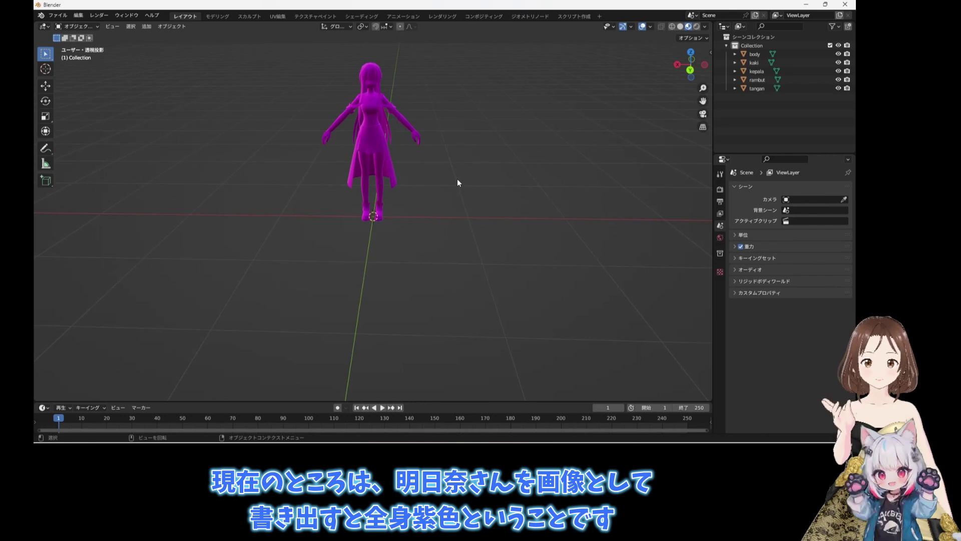
left_click(697, 27)
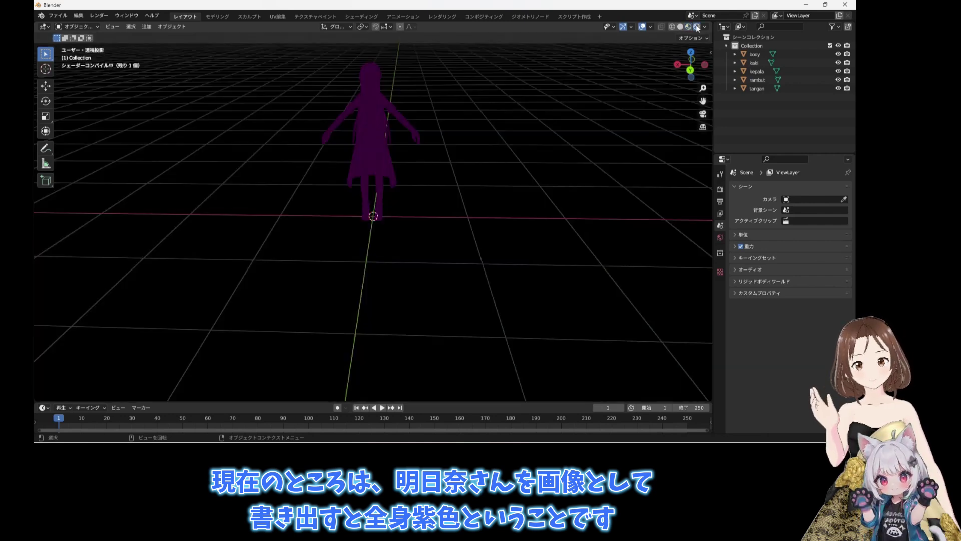
left_click(689, 27)
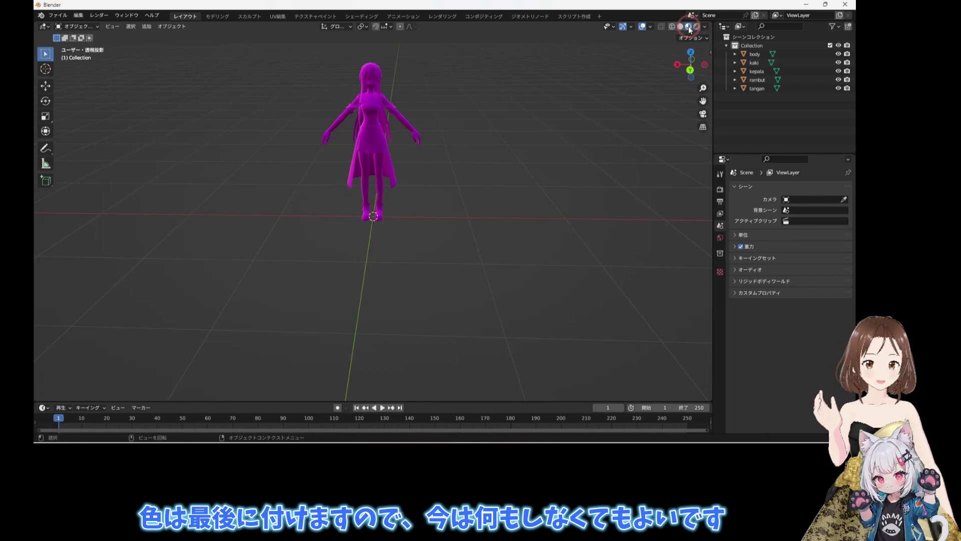
mouse_move(592, 143)
middle_mouse_down()
mouse_move(539, 149)
mouse_move(595, 146)
middle_mouse_up()
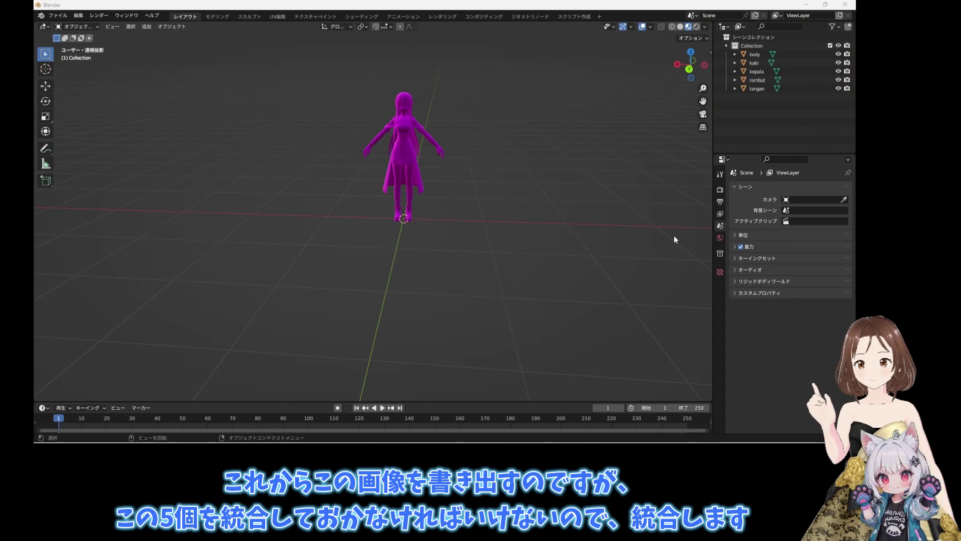
Step: Set the viewport to solid shading and join all five character parts into the body object, leaving it deselected
left_click(681, 27)
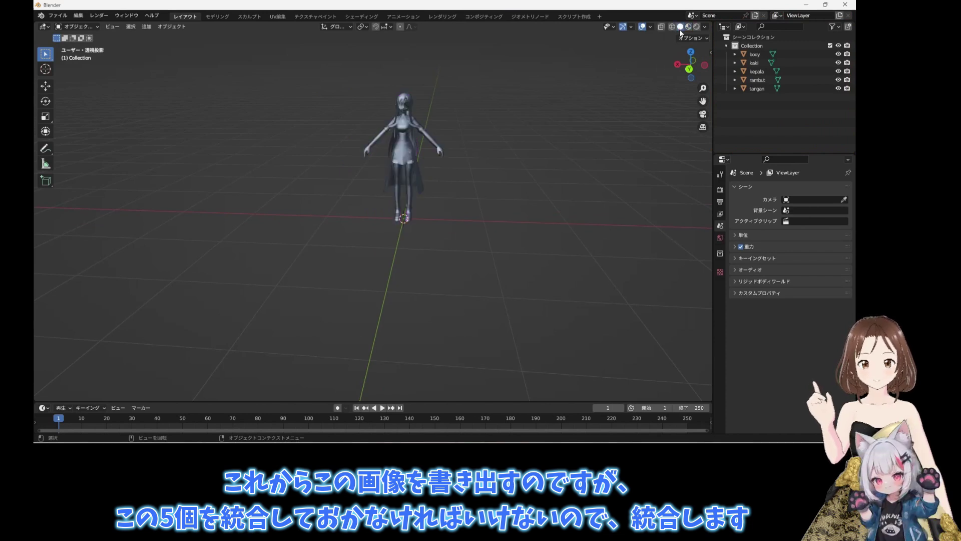
scroll(499, 241, "up", 1)
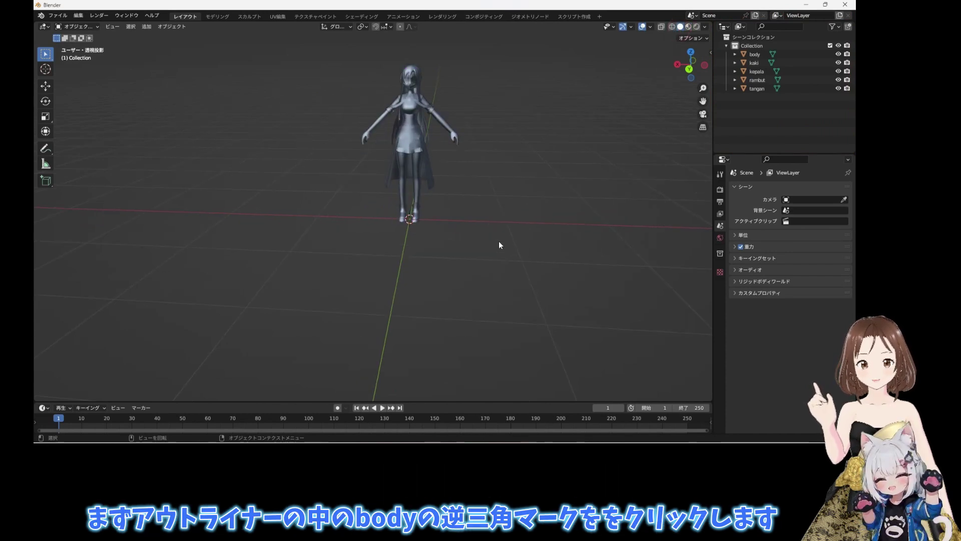
left_click(745, 54)
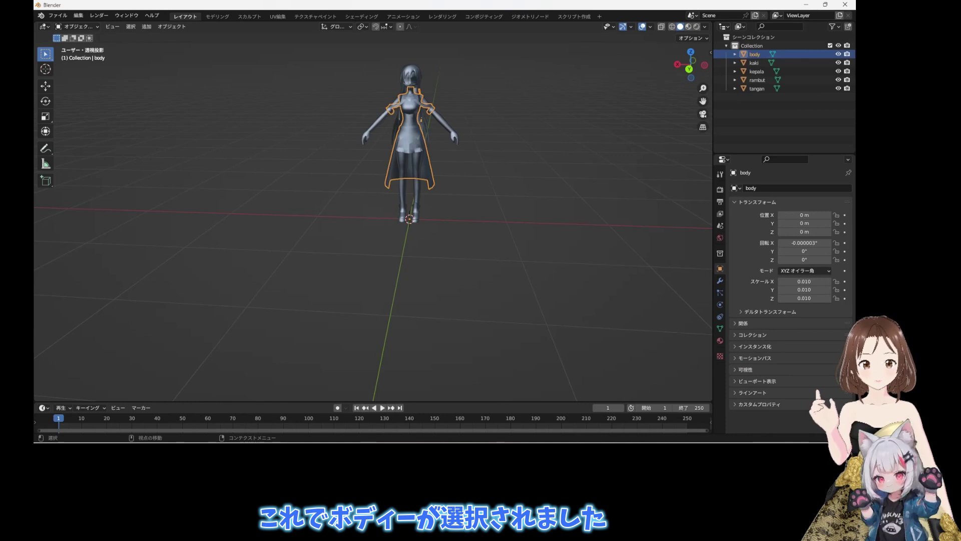
left_click(238, 185)
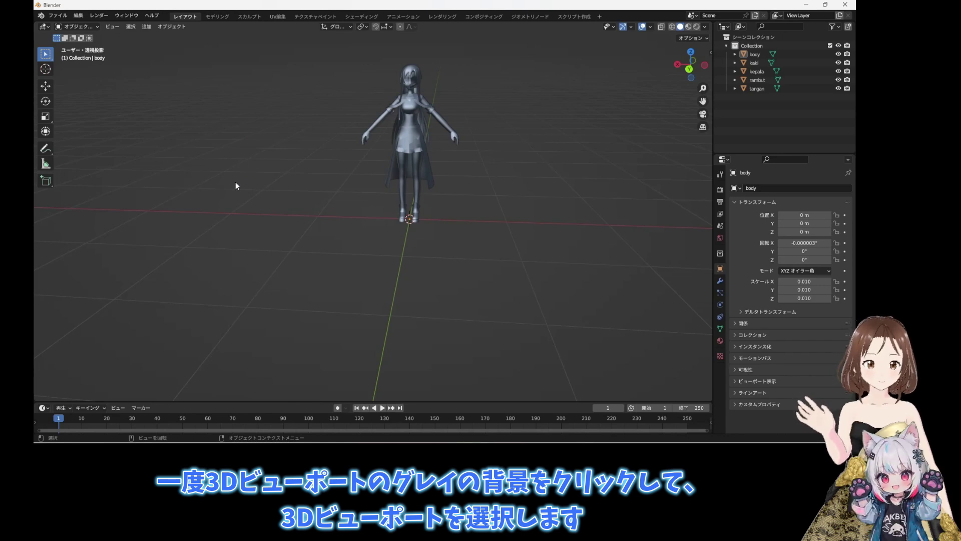
key("a")
key("ctrl")
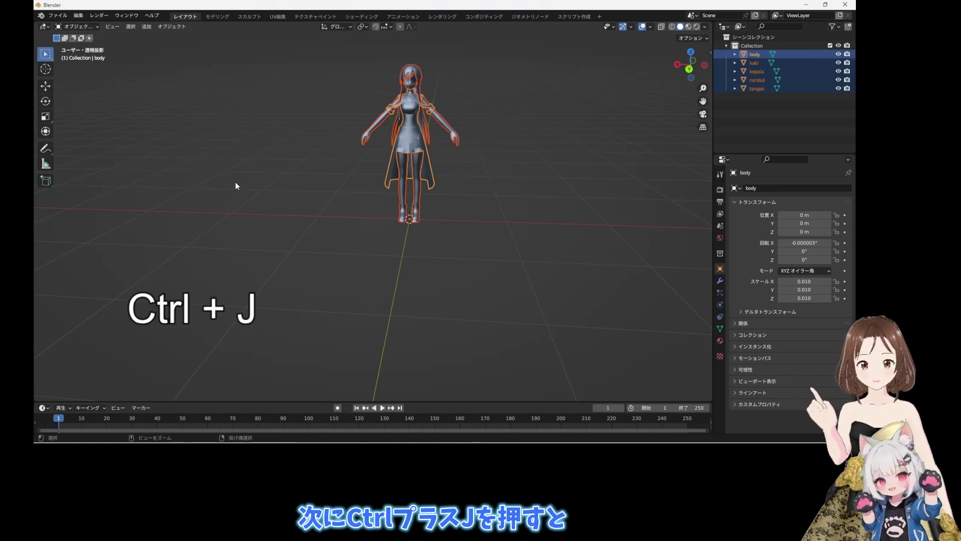
key("ctrl+j")
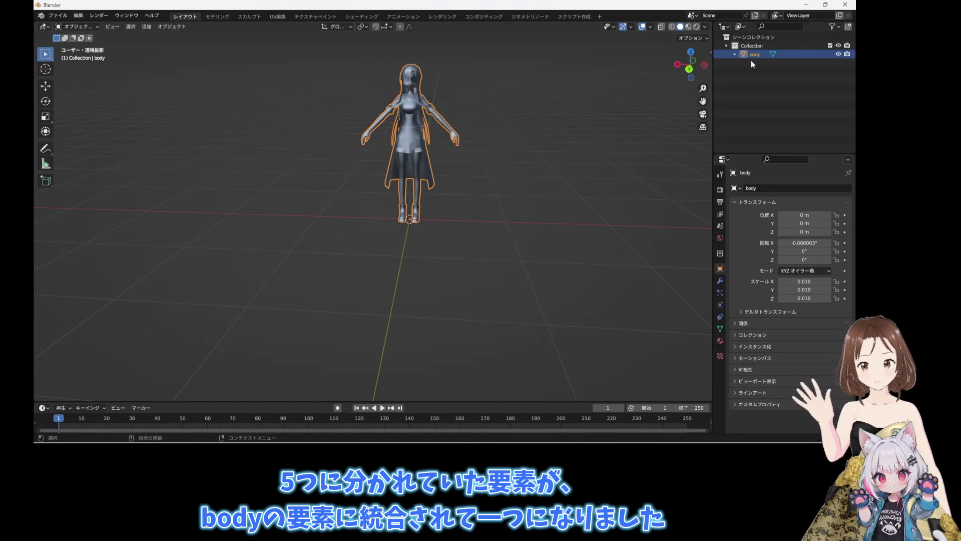
left_click(547, 189)
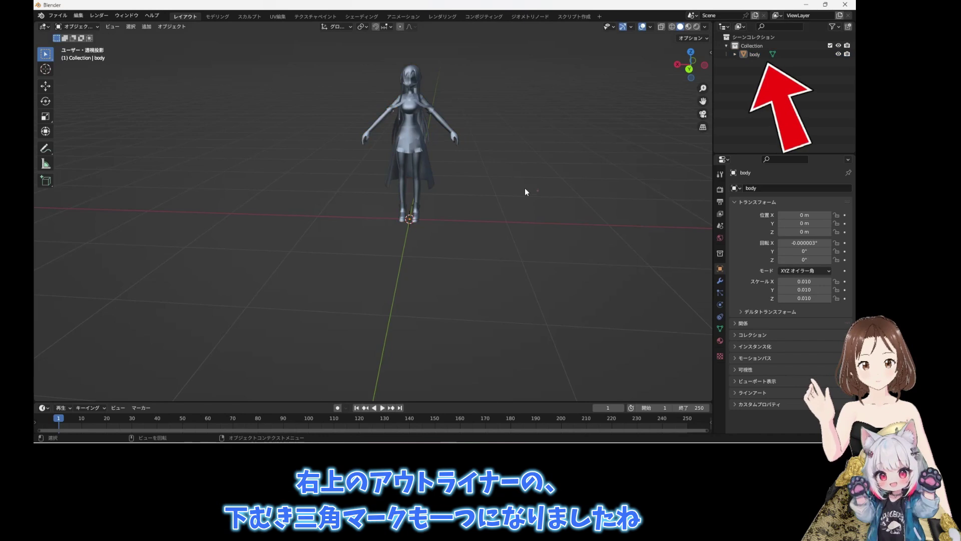
left_click(415, 157)
left_click(469, 174)
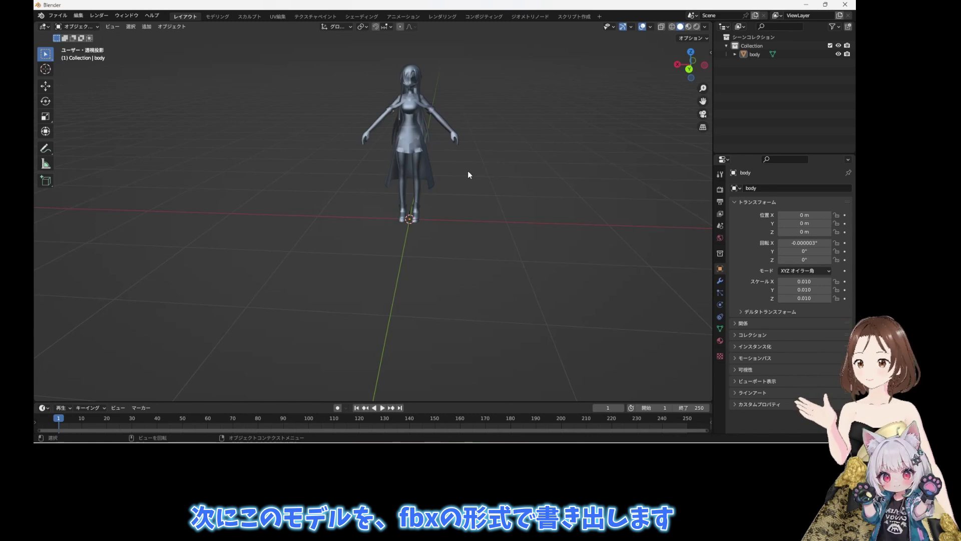
Step: Export the joined model in FBX format as asuna.base.fbx to the 202311youtube-movie folder on drive C
left_click(63, 18)
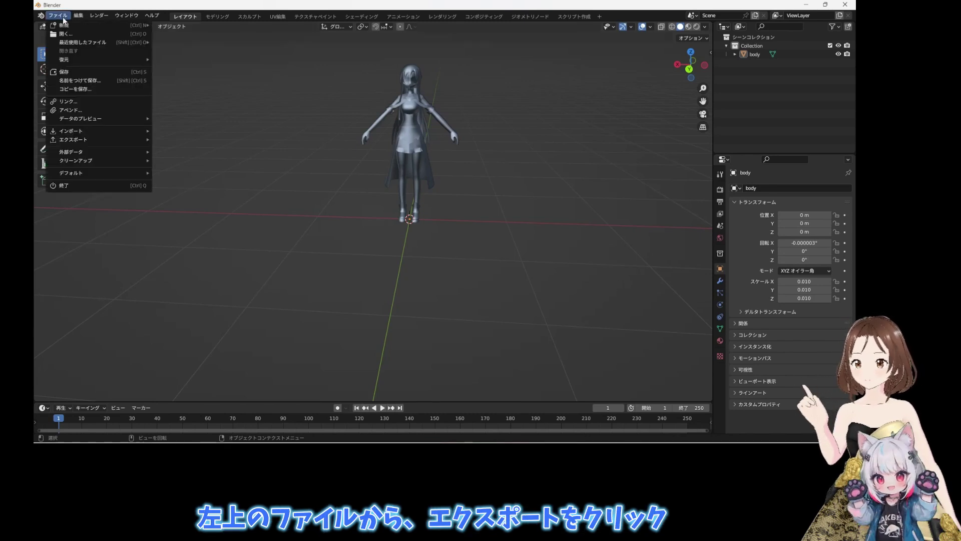
mouse_move(75, 143)
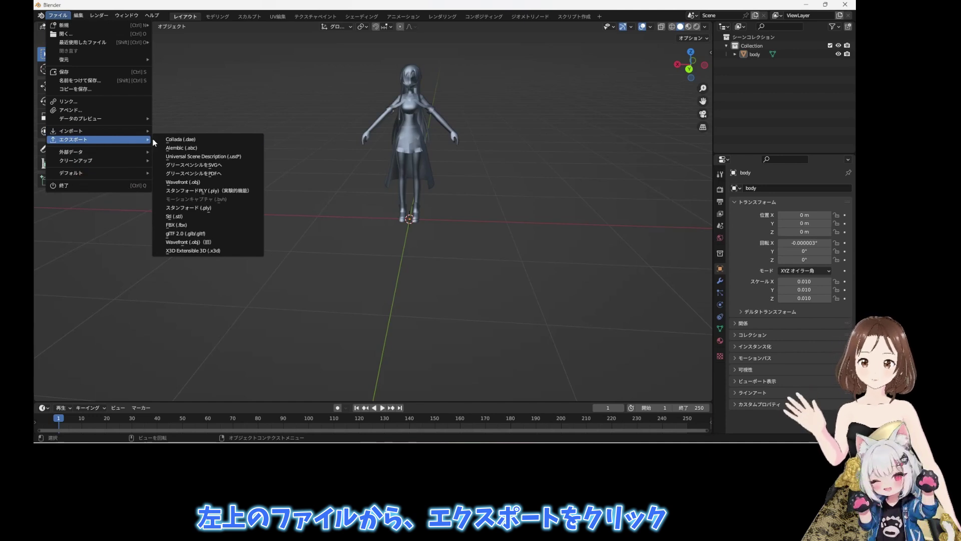
left_click(209, 224)
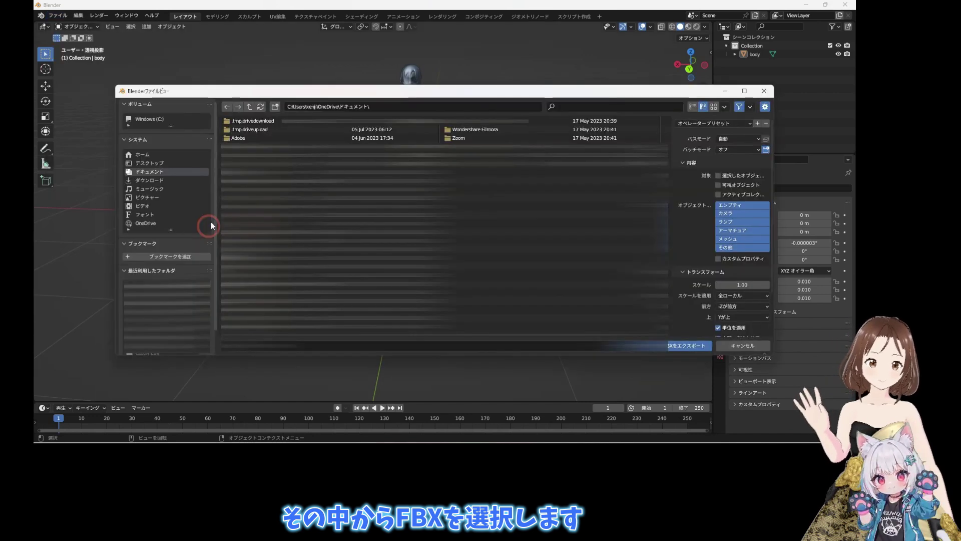
left_click(149, 120)
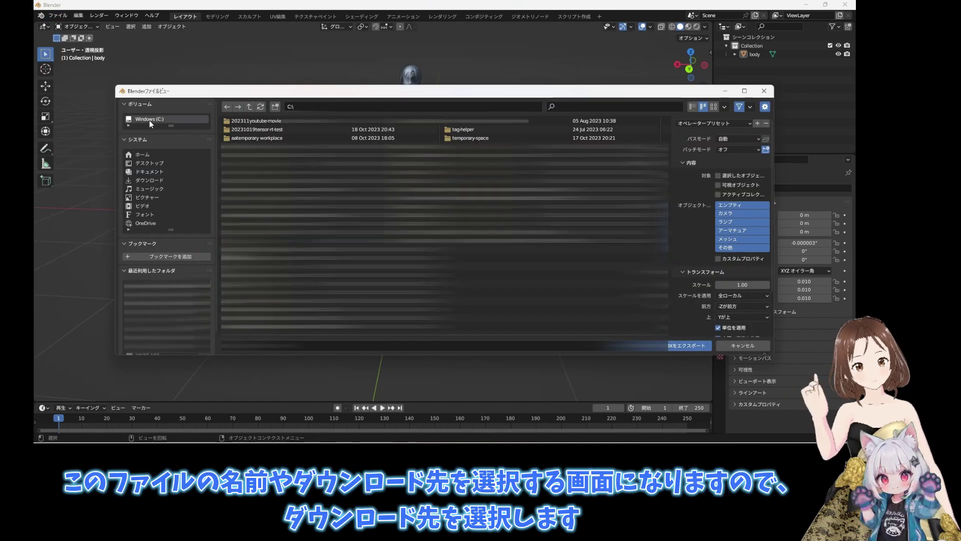
left_click(245, 120)
left_click(234, 346)
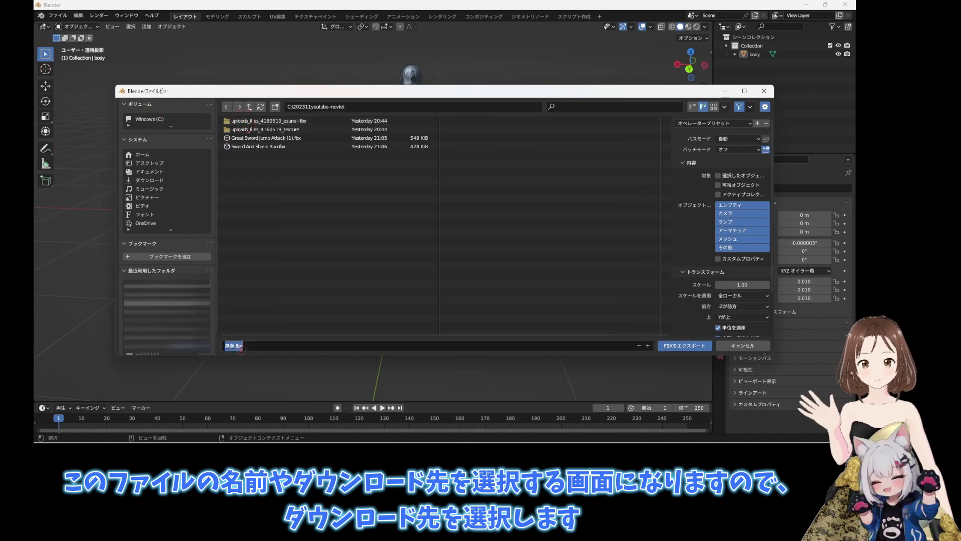
key("BackSpace")
key("BackSpace")
type("asuna.base")
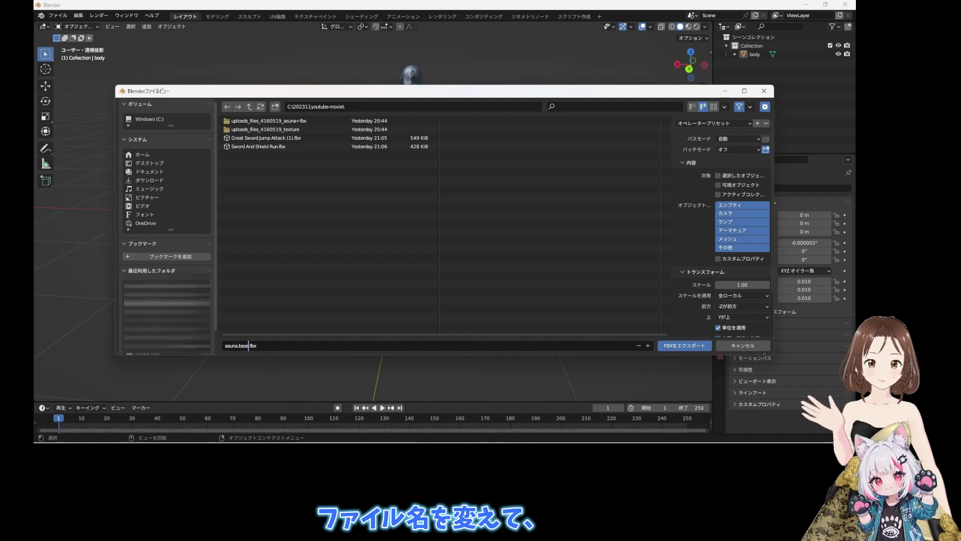
left_click(625, 321)
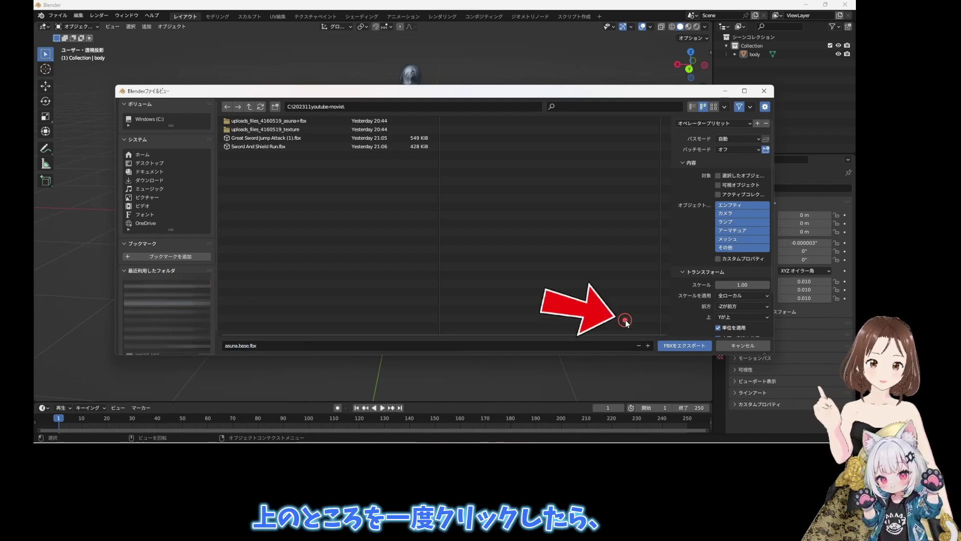
left_click(684, 345)
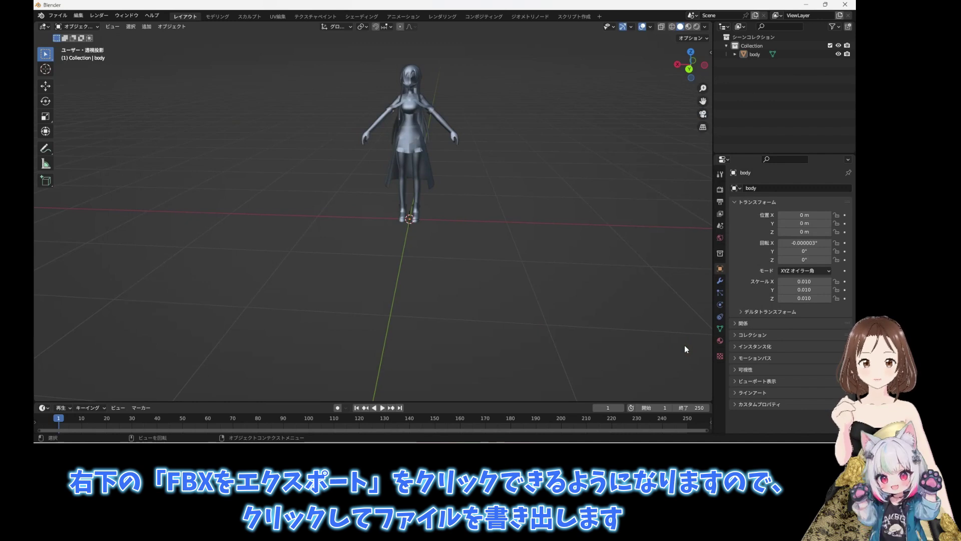
Step: Save the scene under the new name asuna.test3.blend, basing the name on the existing asuna.test2.blend
left_click(54, 15)
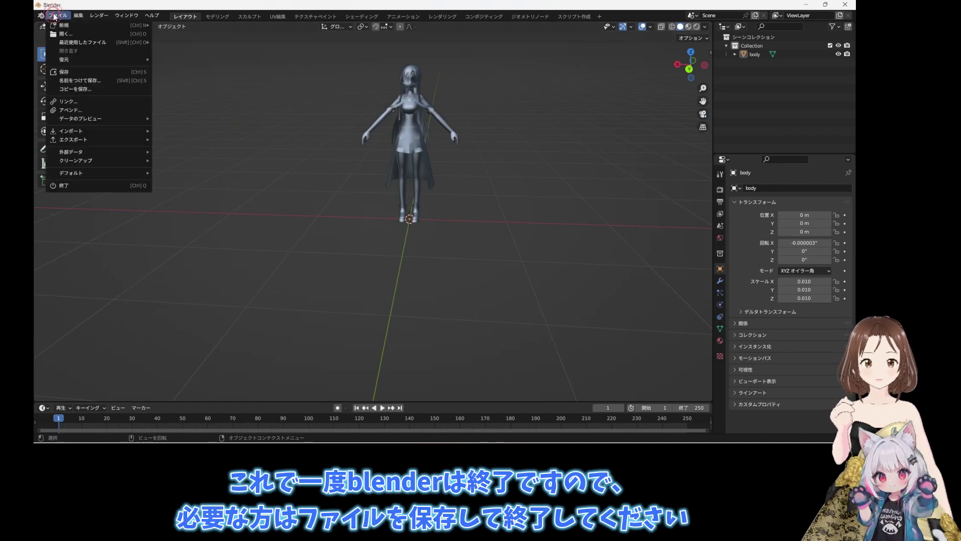
left_click(78, 83)
left_click(251, 129)
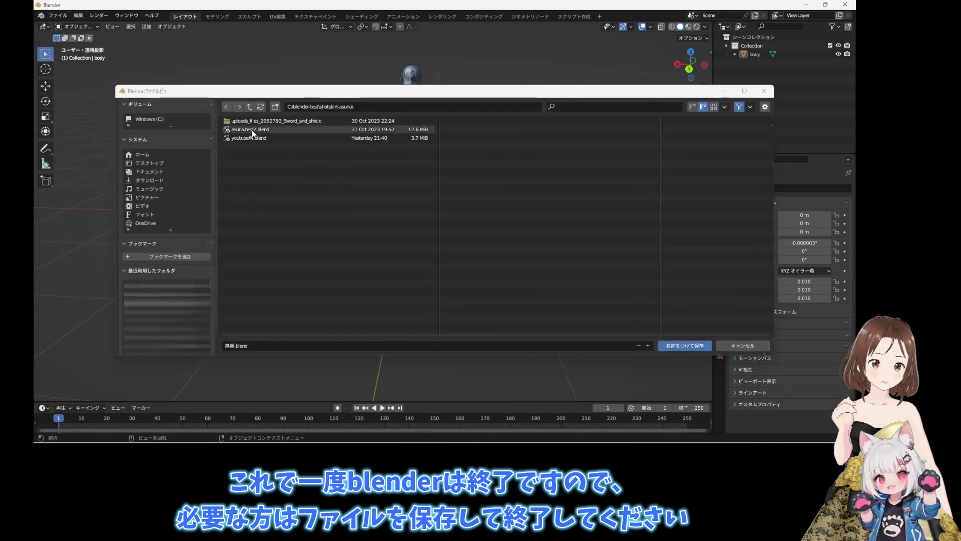
left_click(257, 345)
left_click(249, 345)
key("BackSpace")
type("3")
left_click(556, 281)
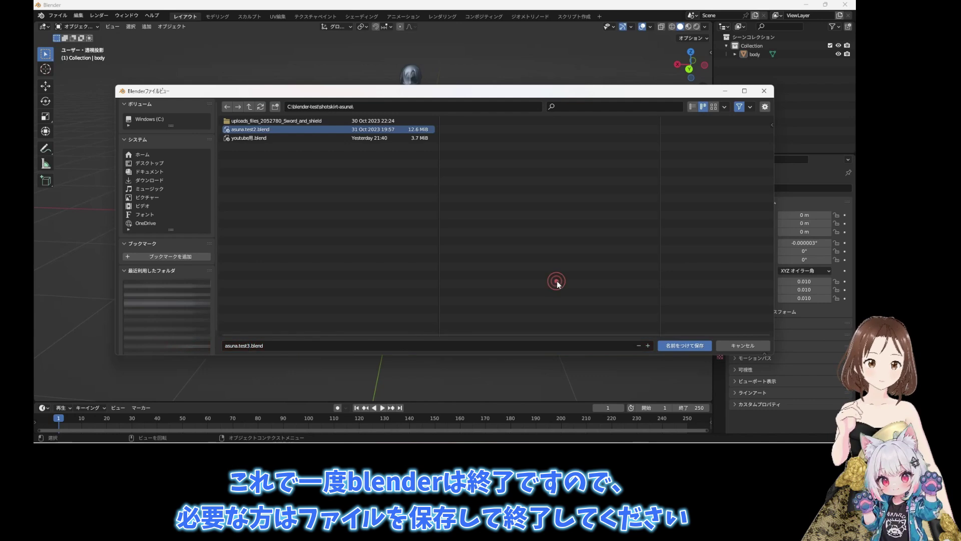
left_click(685, 346)
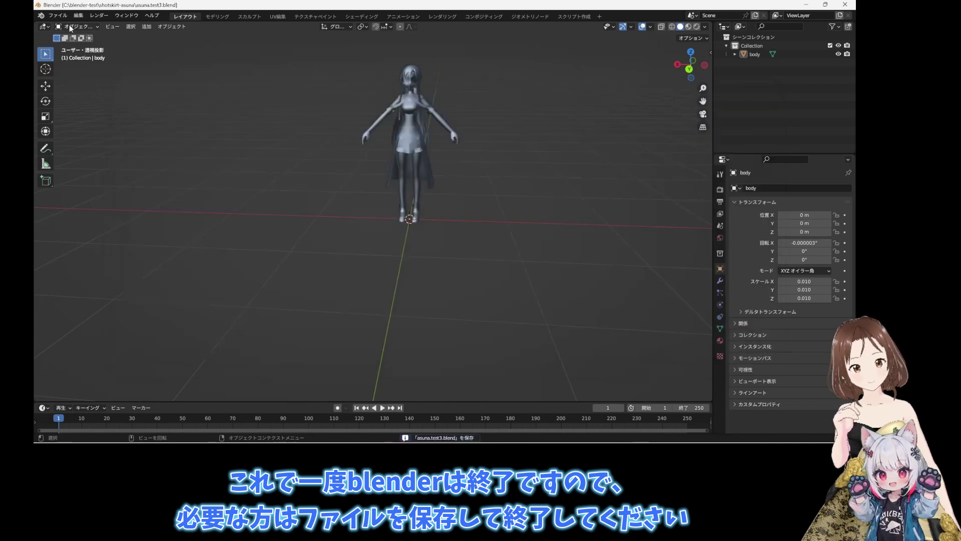
left_click(65, 16)
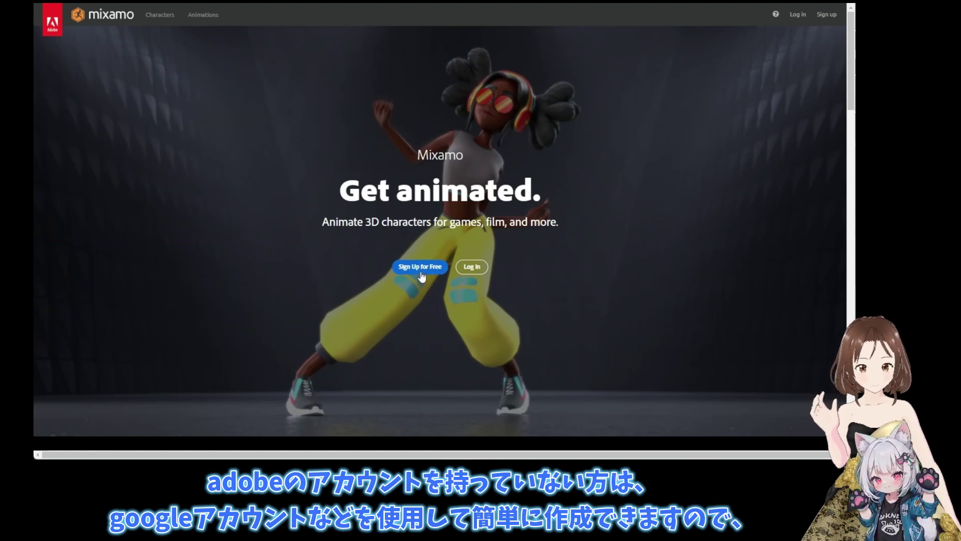
Step: Switch to the Mixamo website and sign in to the existing Adobe account with Google
left_click(422, 276)
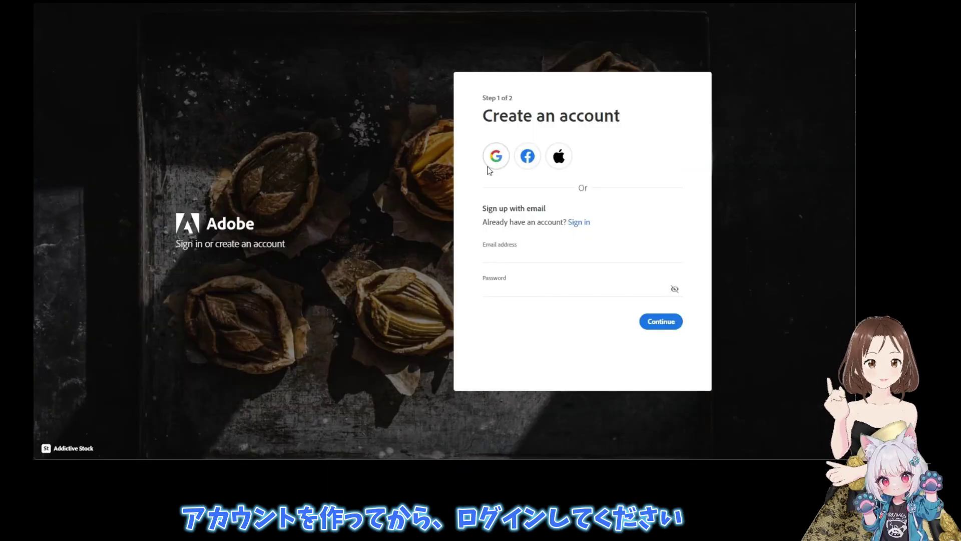
left_click(580, 222)
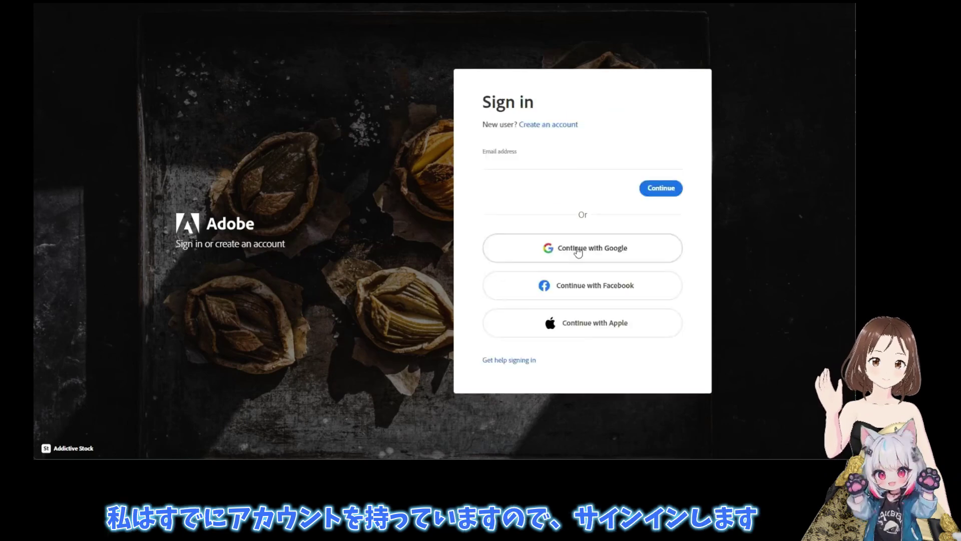
left_click(578, 252)
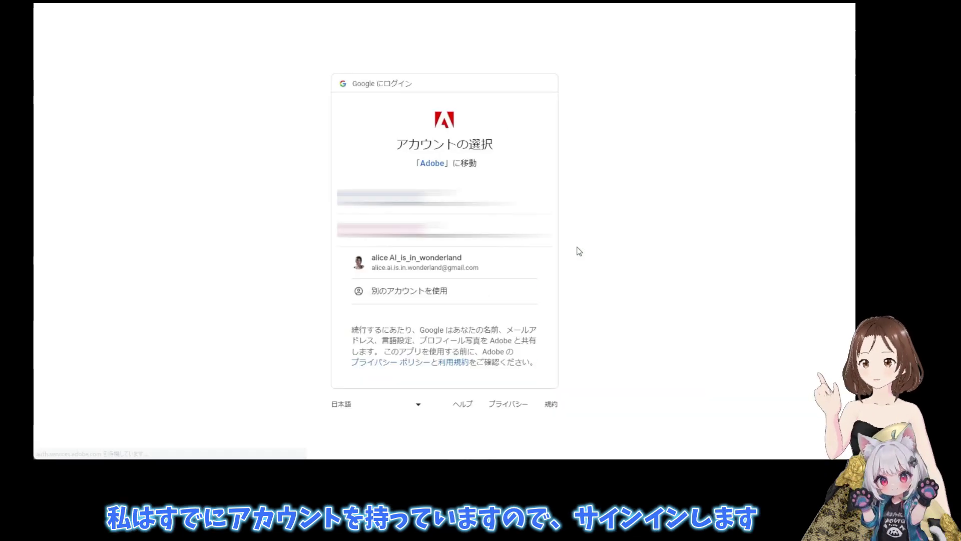
left_click(461, 266)
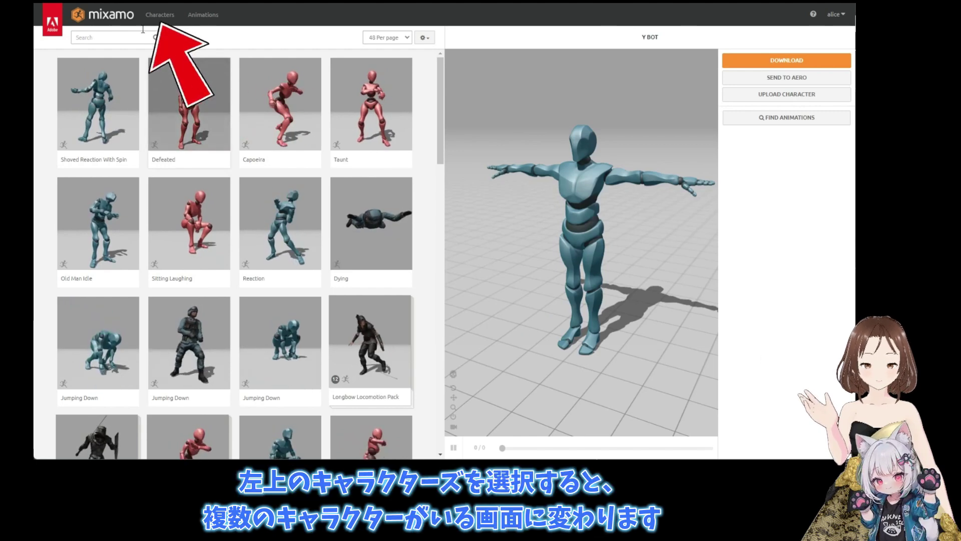
Step: Load the Maria W/Prop character in place of the current one and apply the Capoeira animation to it
left_click(159, 16)
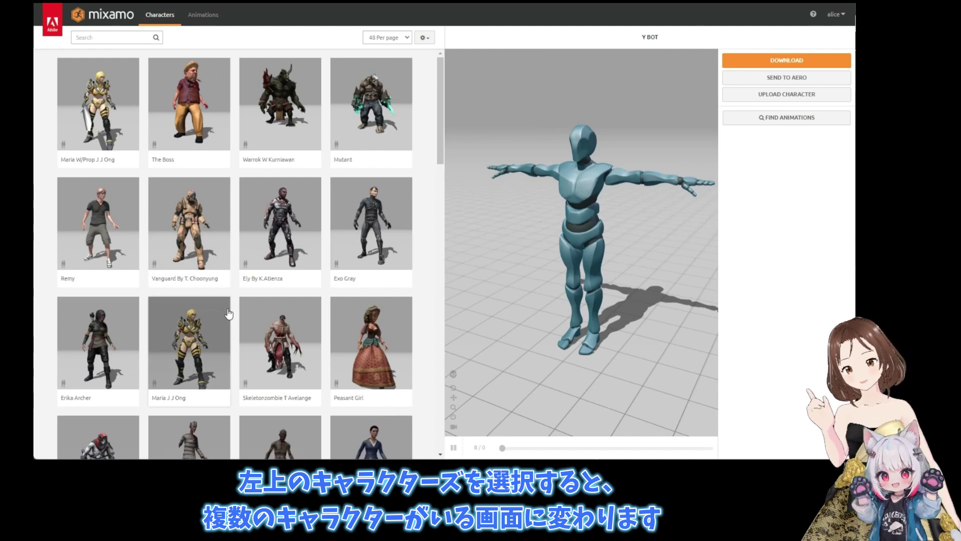
left_click(106, 135)
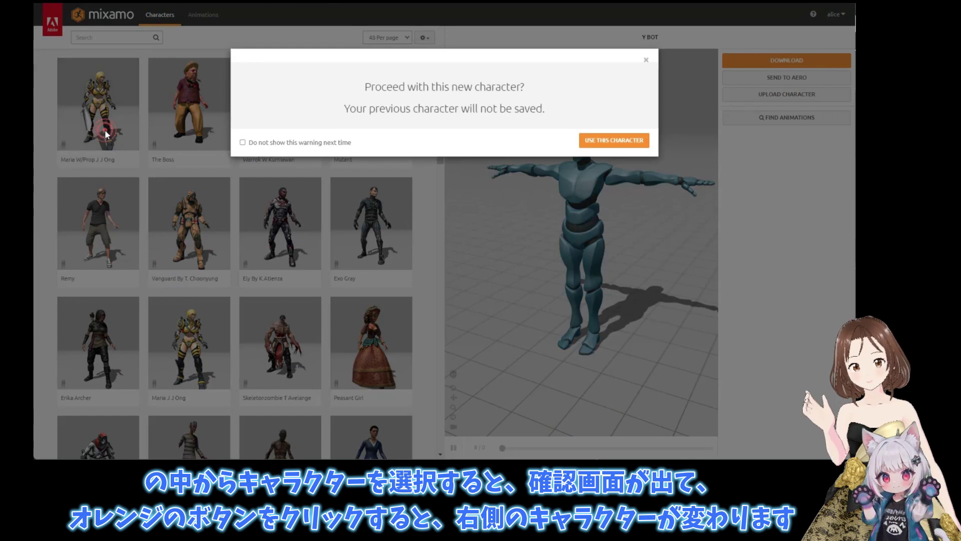
left_click(615, 141)
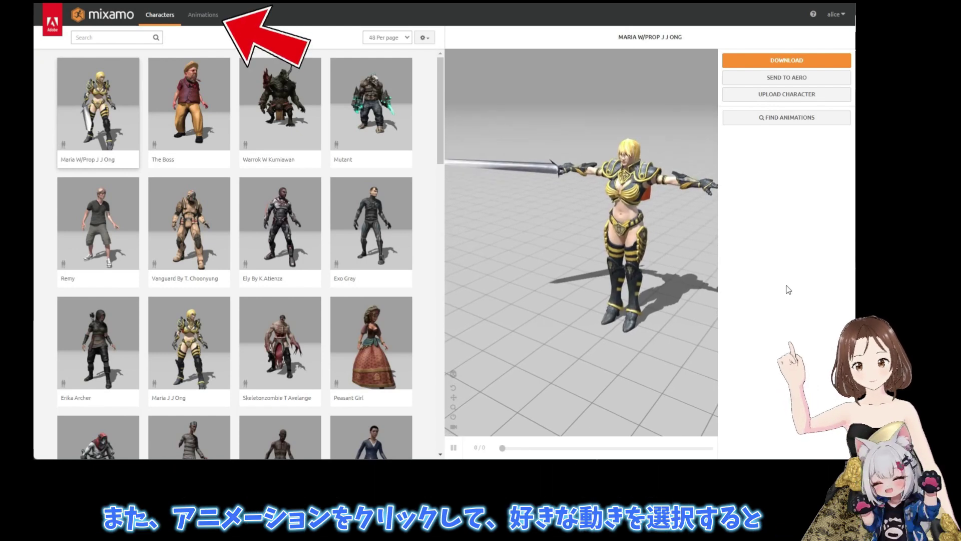
left_click(207, 18)
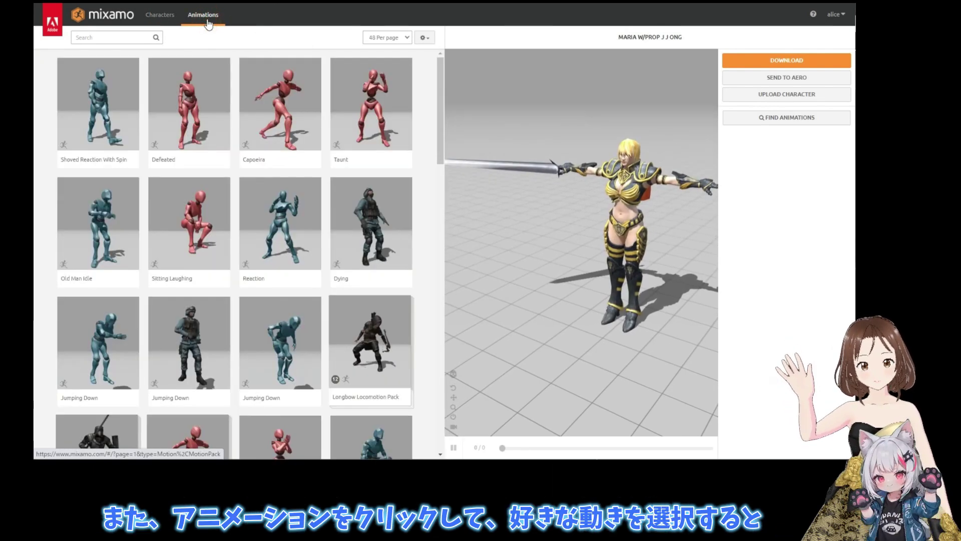
left_click(271, 114)
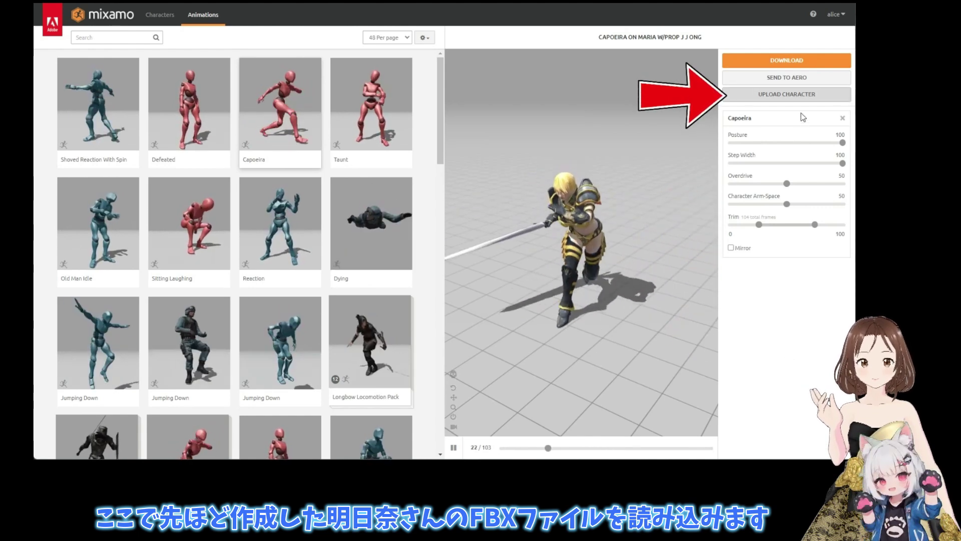
Step: Upload asuna.base.fbx as a new character and rotate it horizontally in the Auto-Rigger so its front faces forward
left_click(775, 100)
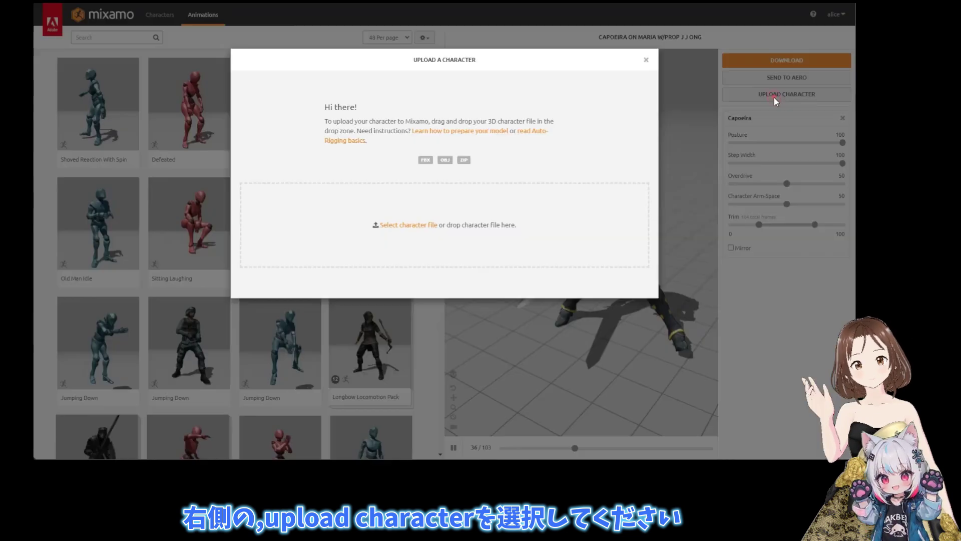
left_click(410, 227)
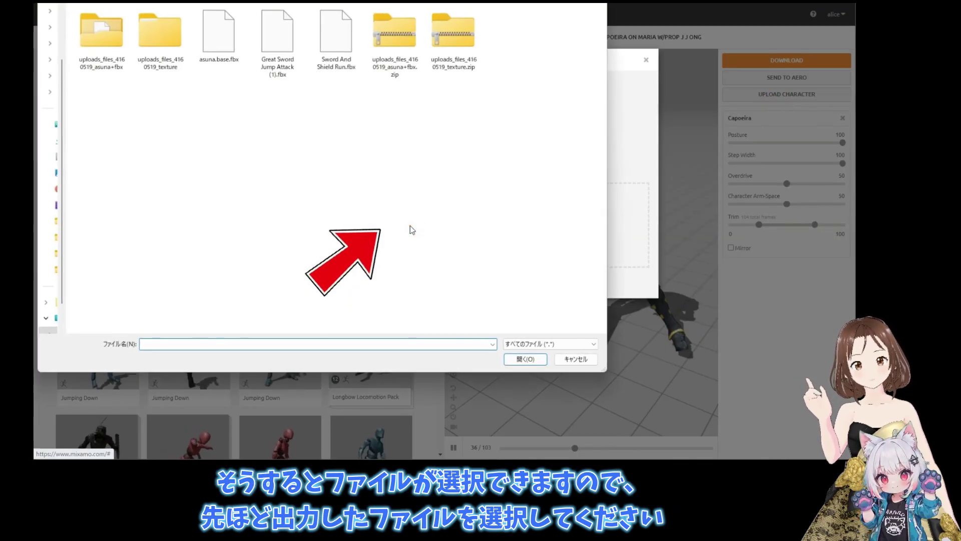
left_click(222, 54)
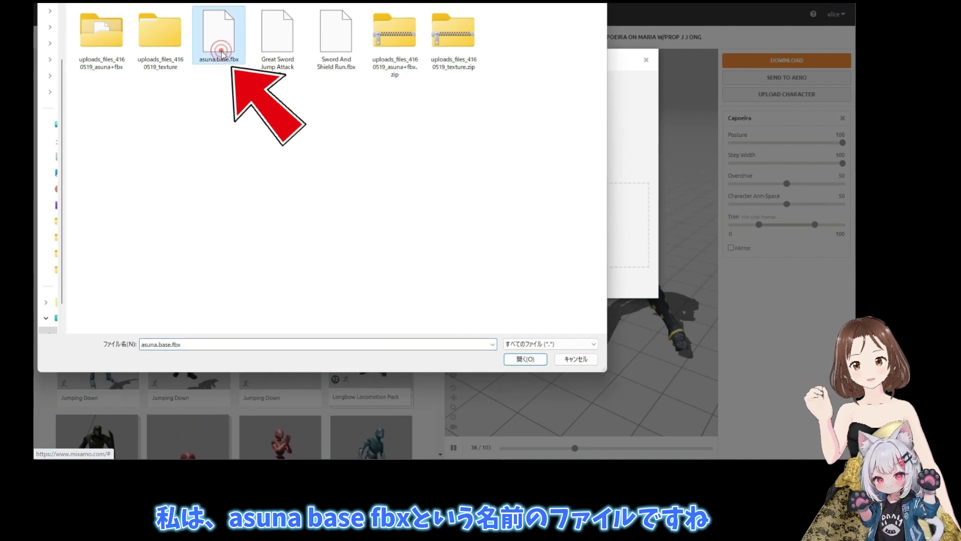
left_click(525, 359)
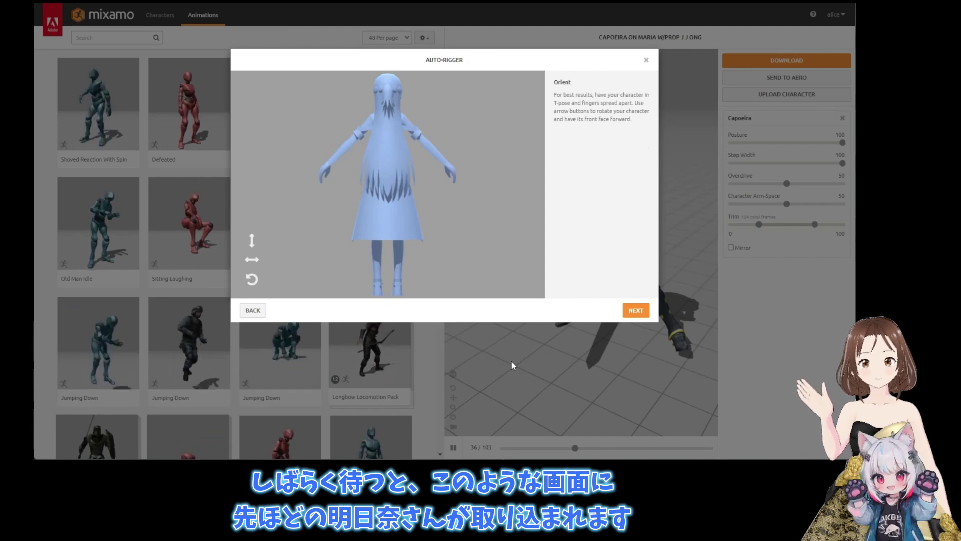
left_click(252, 260)
left_click(252, 259)
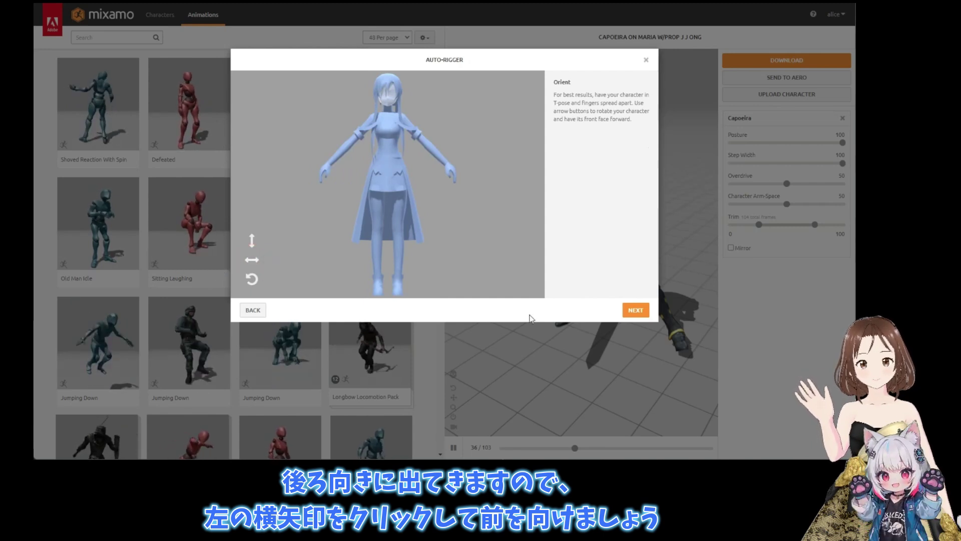
Step: Accept the character's orientation and place the Auto-Rigger's chin marker on the chin and the symmetric wrist markers on both wrists
left_click(634, 310)
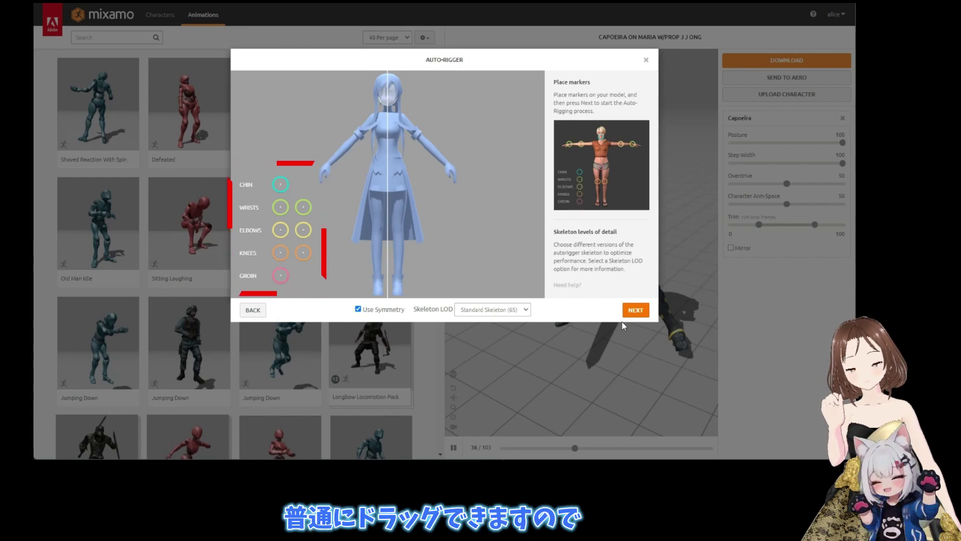
left_click_drag(281, 189, 294, 182)
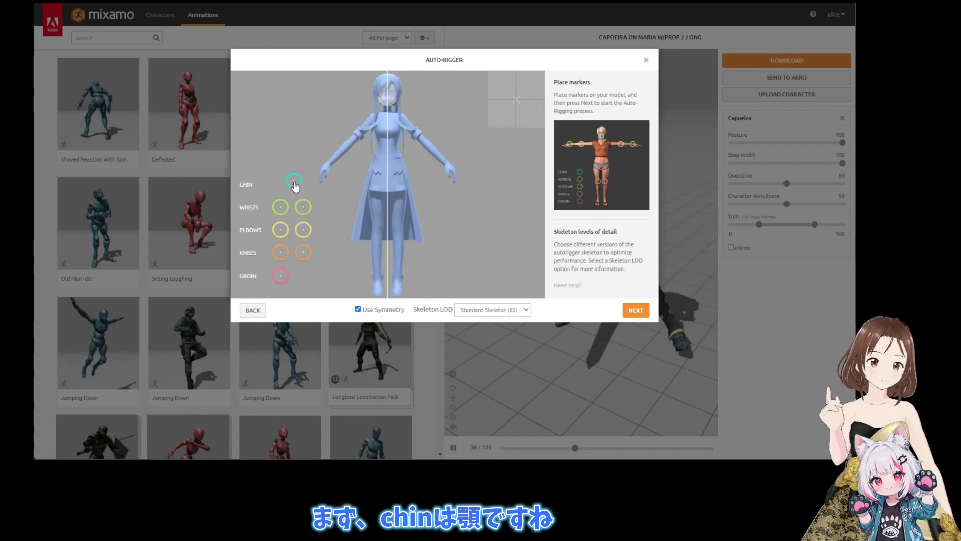
mouse_move(343, 146)
left_mouse_down()
mouse_move(387, 100)
mouse_move(391, 110)
left_mouse_up()
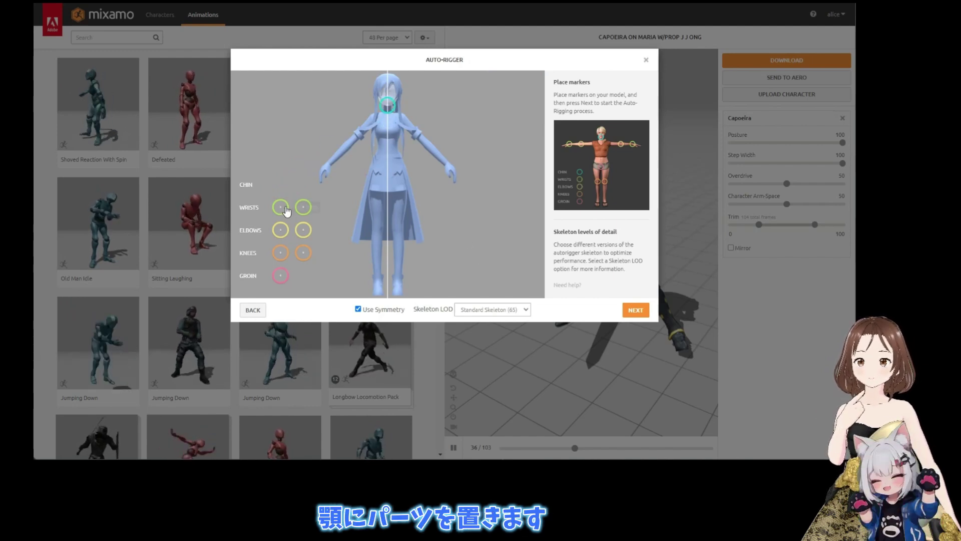
left_click_drag(287, 210, 296, 201)
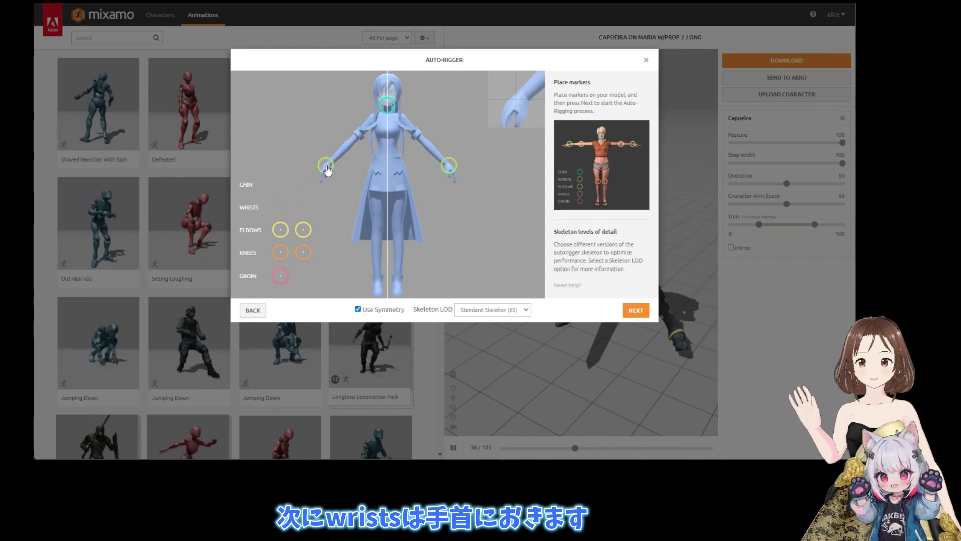
left_click_drag(330, 170, 330, 170)
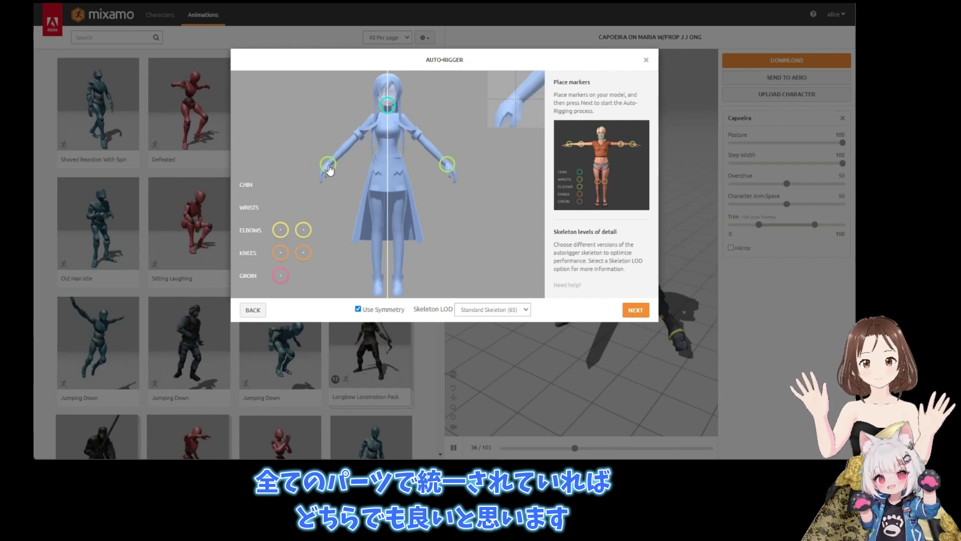
Step: Place the elbow, knee and groin markers on the matching joints and start auto-rigging with the Standard Skeleton (65)
left_click_drag(282, 232, 340, 171)
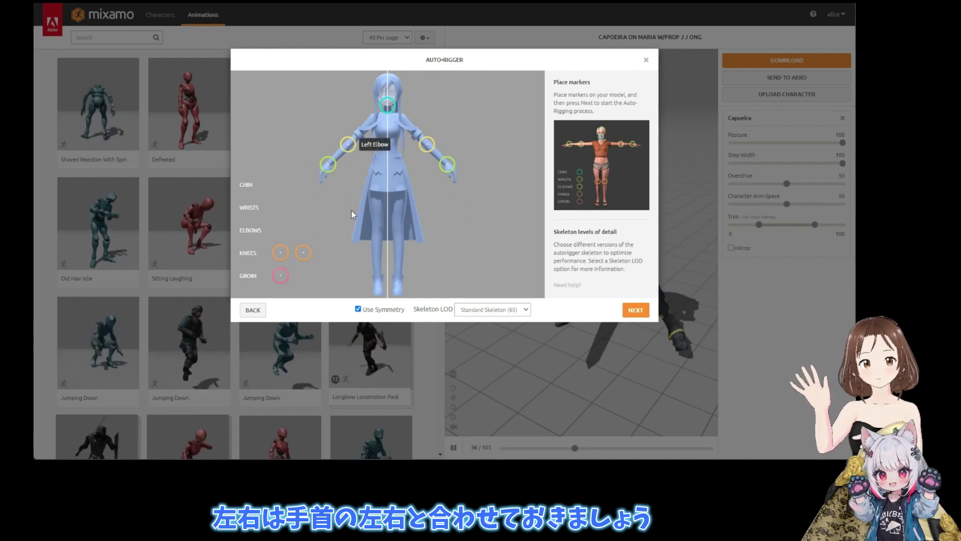
left_click_drag(280, 256, 281, 257)
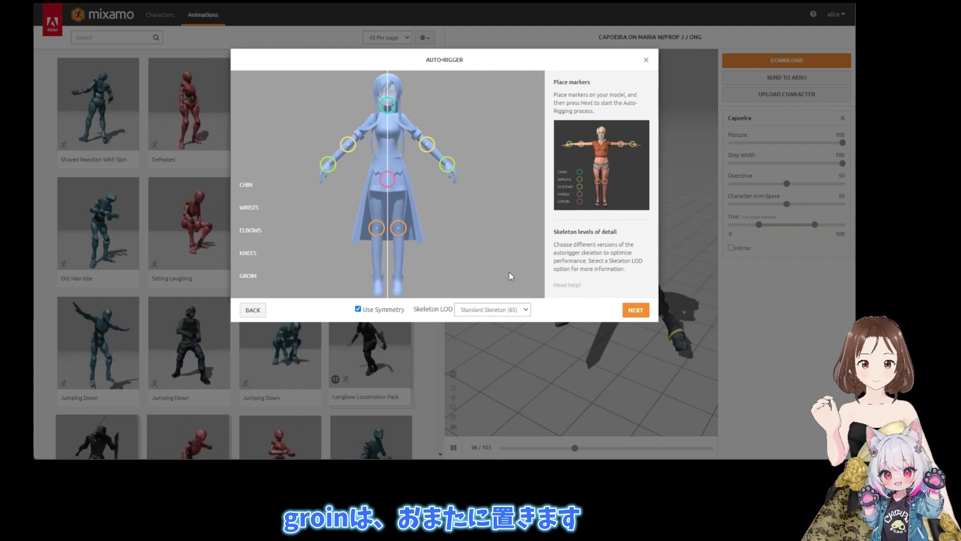
left_click(636, 311)
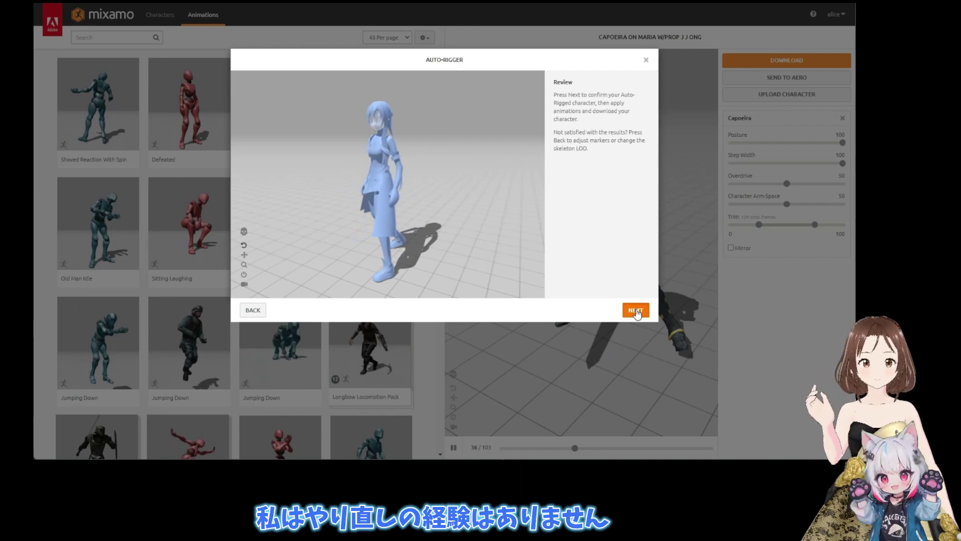
Step: Accept the auto-rigged character as the replacement for the current one and toggle the follow camera to keep it centred
left_click(636, 311)
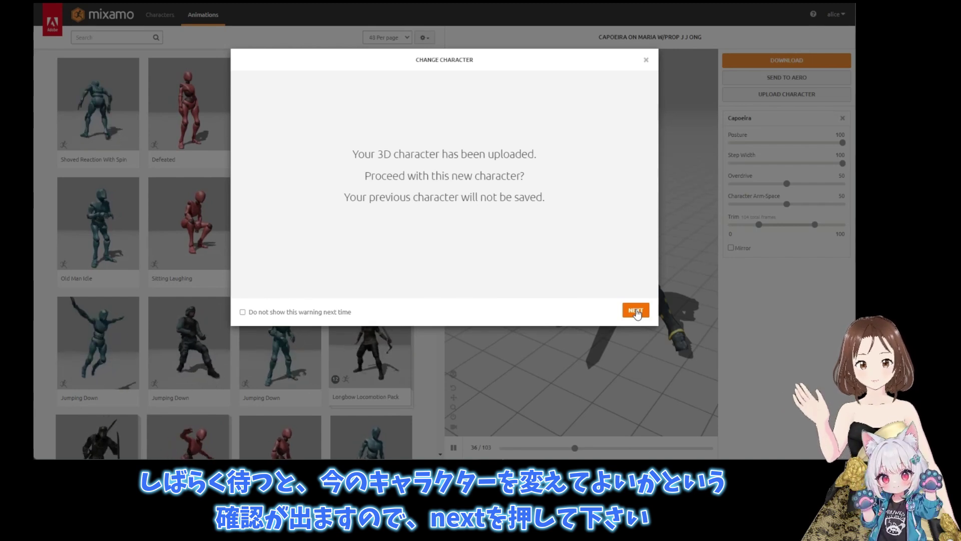
left_click(636, 311)
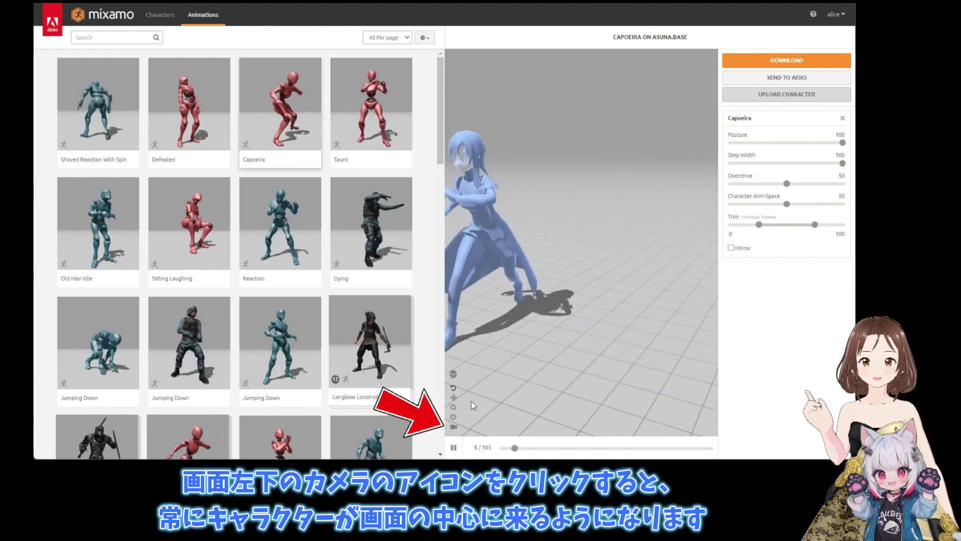
left_click(454, 429)
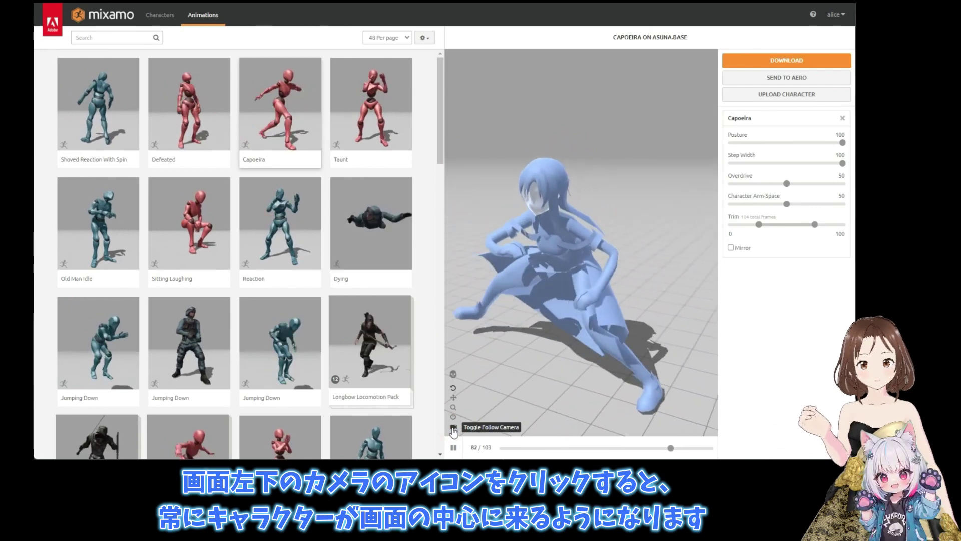
Step: Filter the animation library by the Fantasy genre
left_click(123, 38)
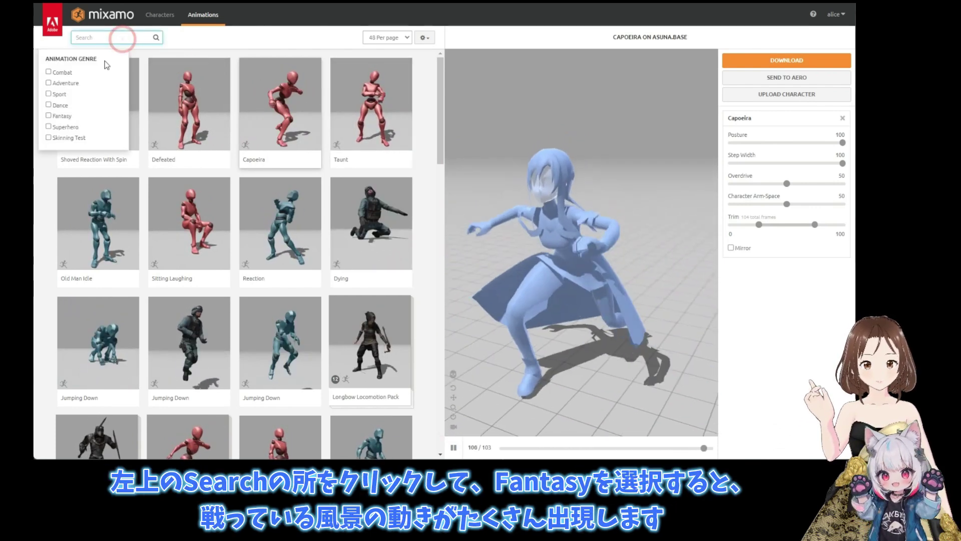
left_click(63, 117)
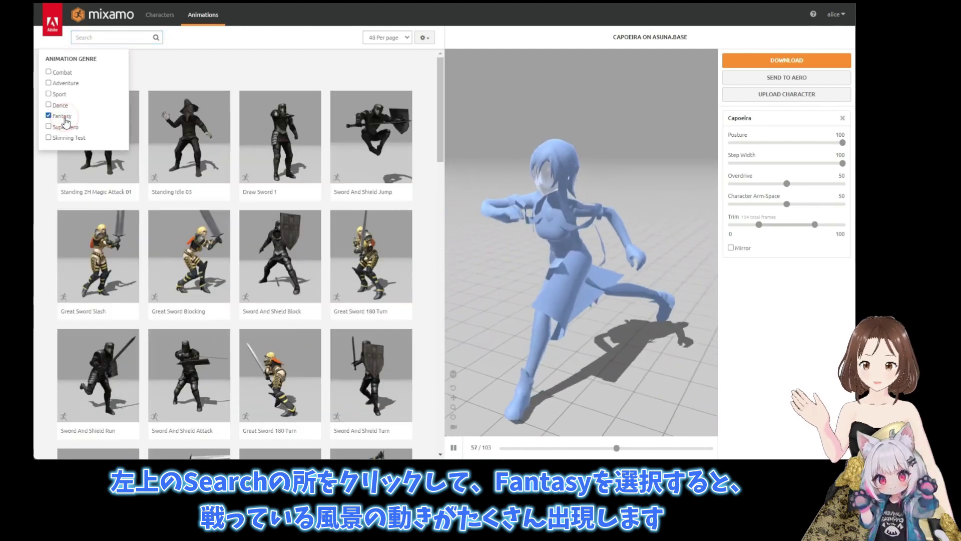
left_click(240, 67)
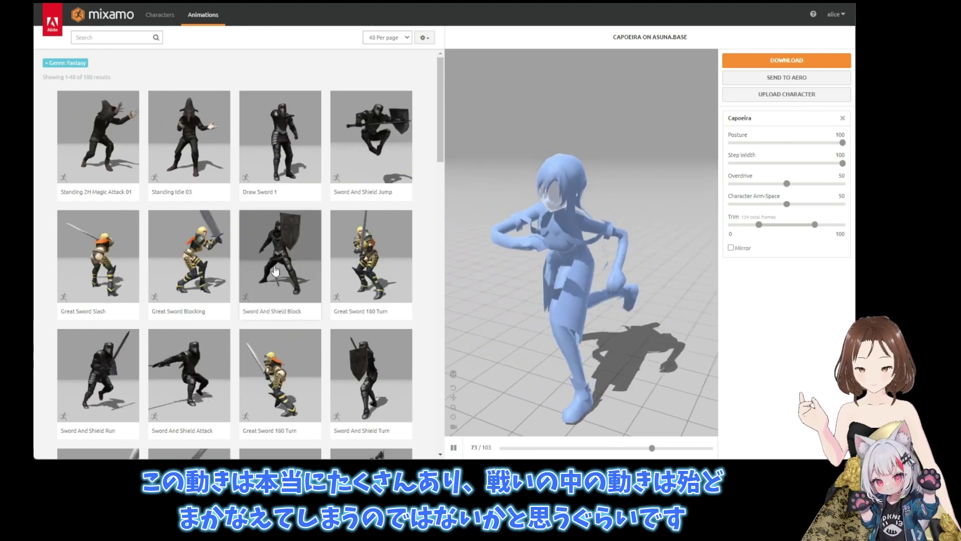
Step: Browse the Fantasy animations and apply Great Sword Jump Attack to the character
scroll(285, 303, "down", 5)
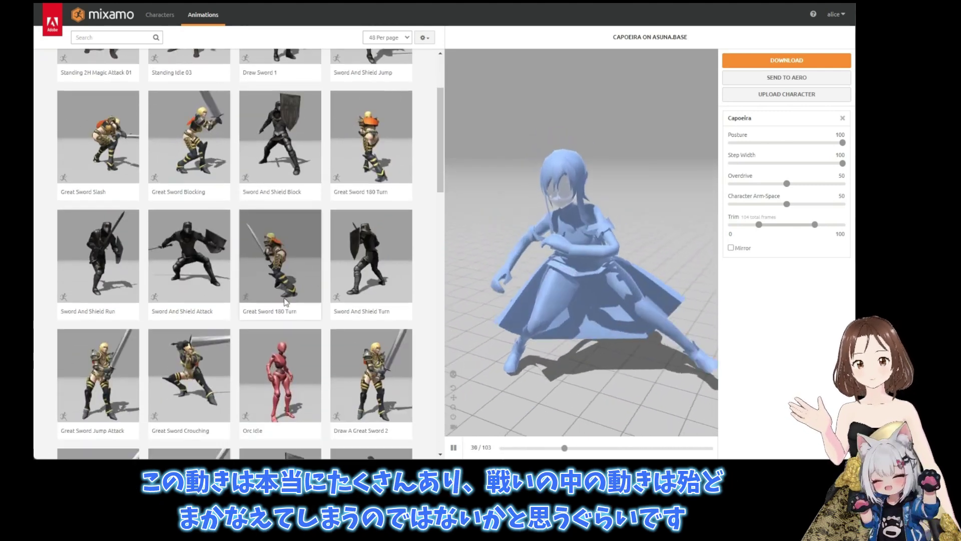
scroll(285, 303, "down", 4)
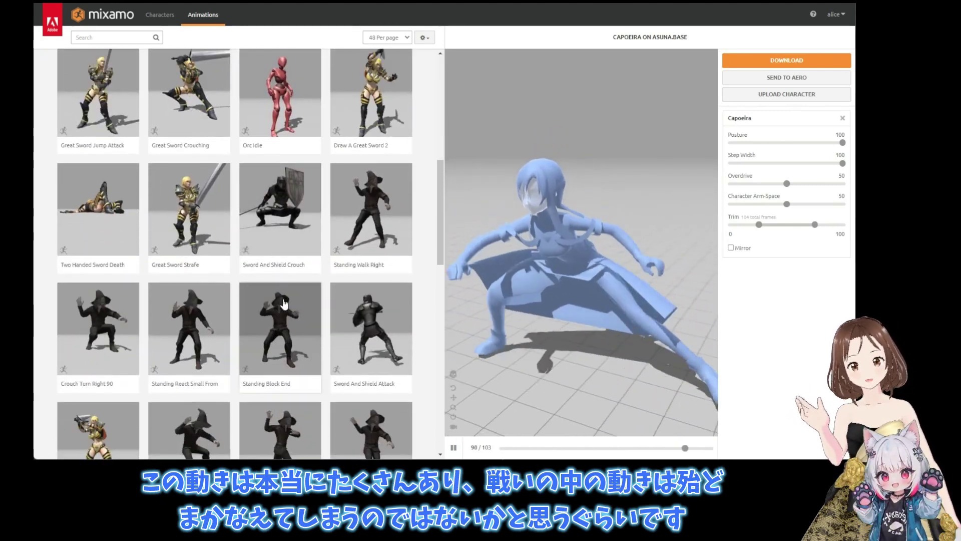
scroll(284, 303, "down", 5)
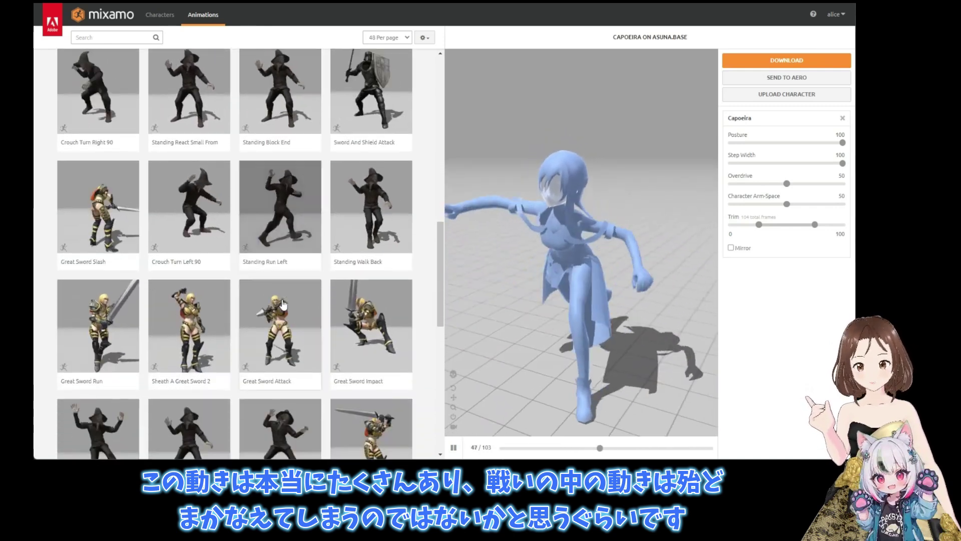
scroll(284, 304, "down", 4)
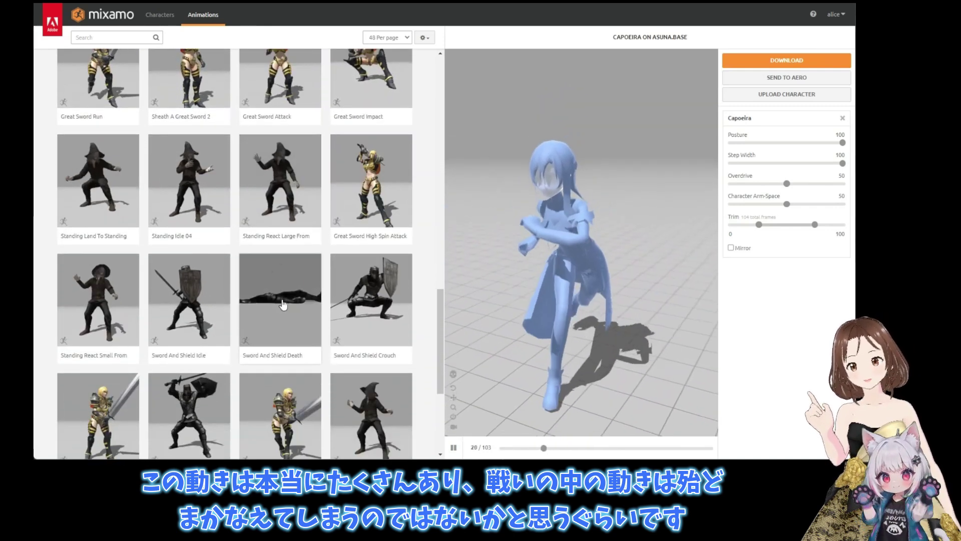
scroll(283, 304, "down", 3)
left_click(223, 399)
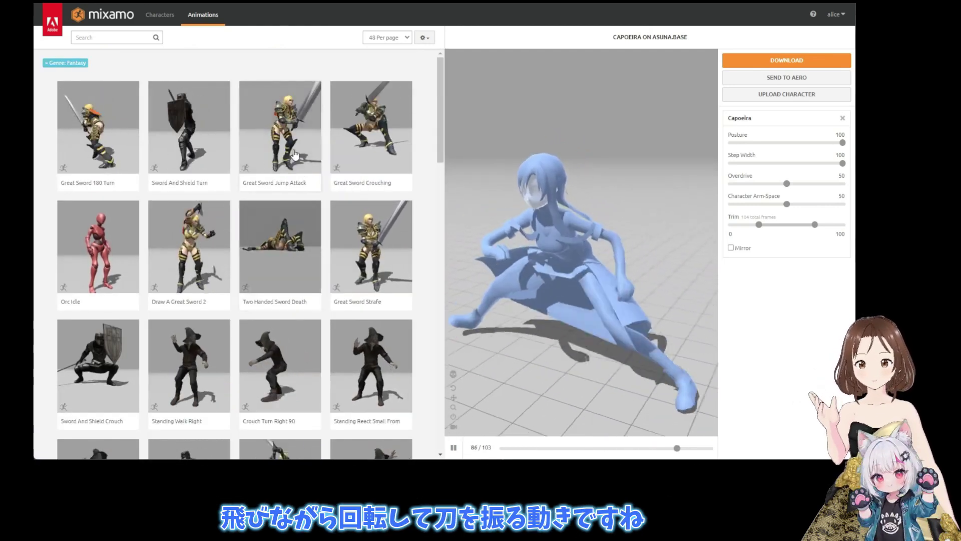
left_click(301, 159)
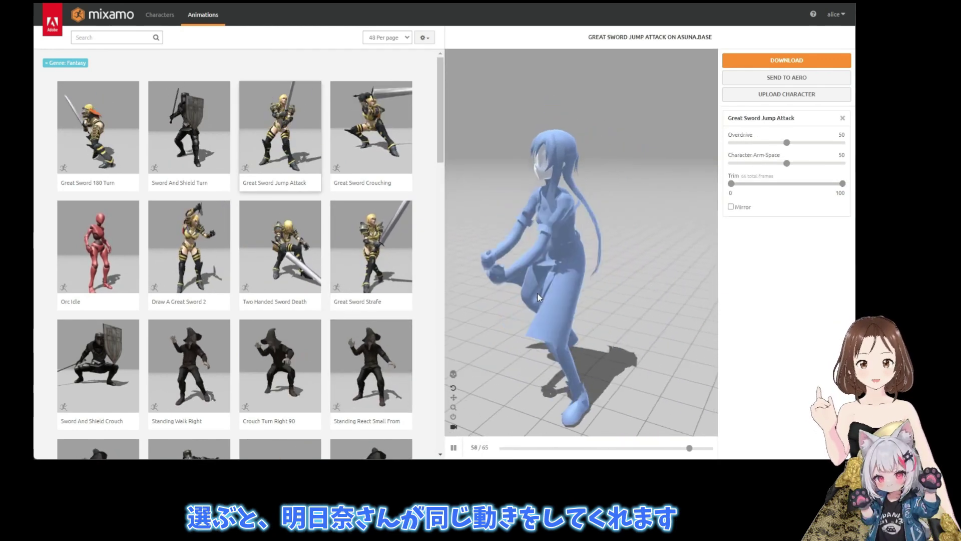
Step: Examine the Great Sword Jump Attack motion on the character from different angles in the preview
left_click(531, 302)
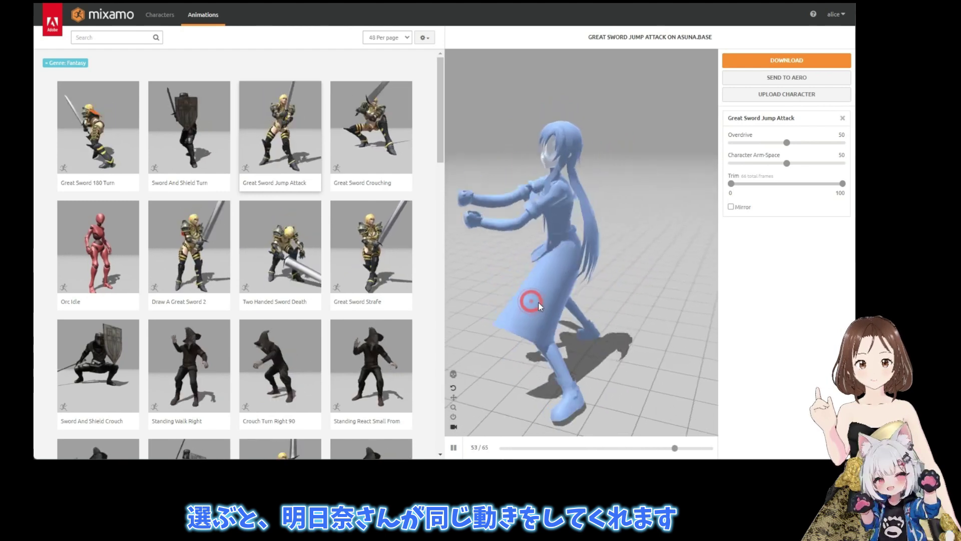
left_click_drag(507, 342, 420, 346)
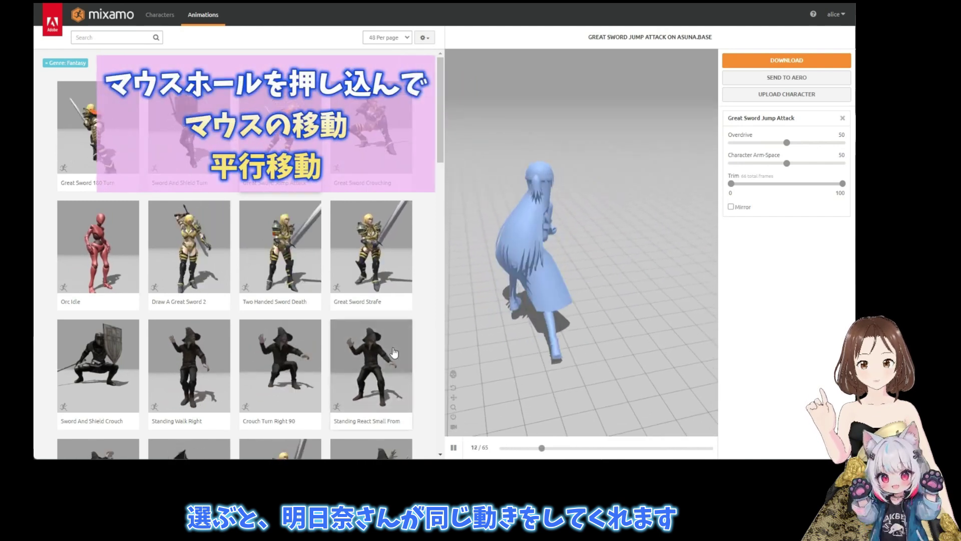
middle_click_drag(451, 353, 484, 196)
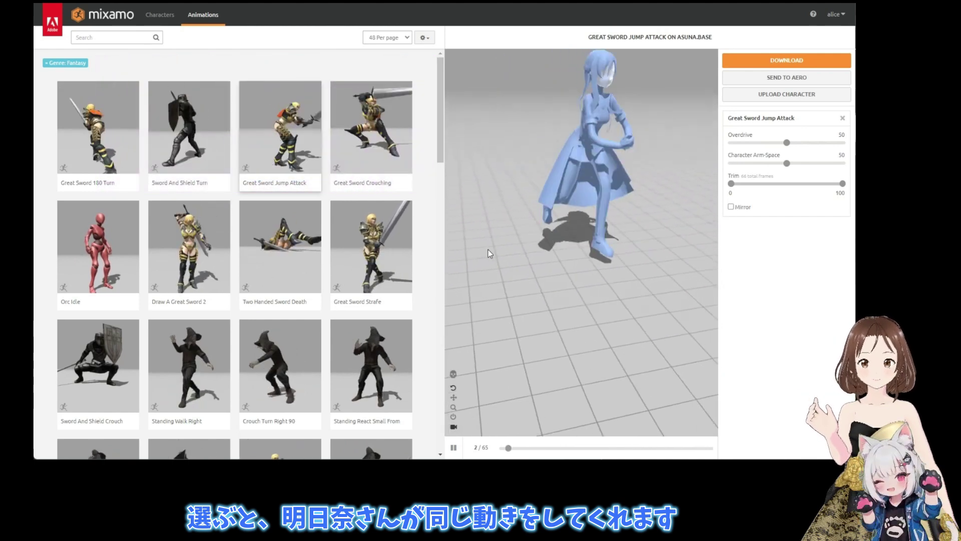
middle_click_drag(490, 254, 542, 307)
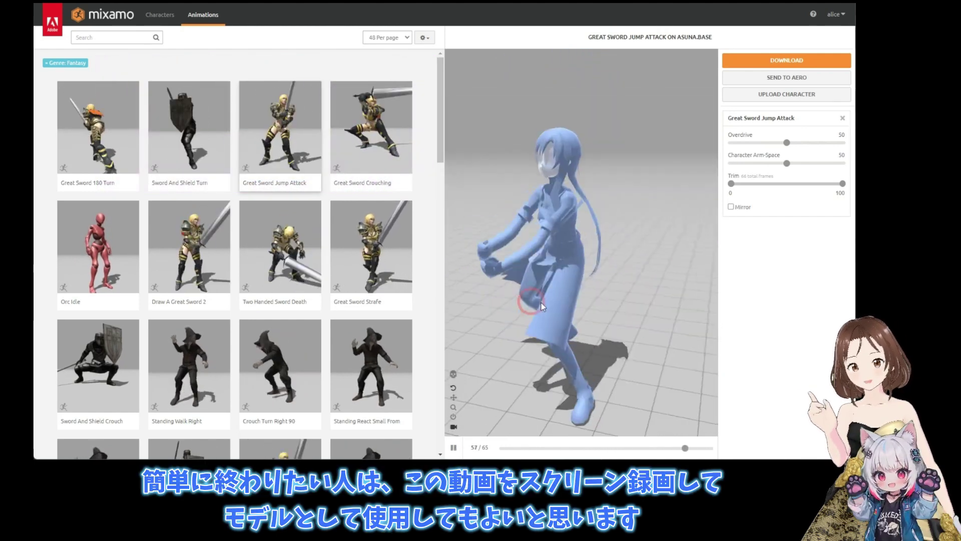